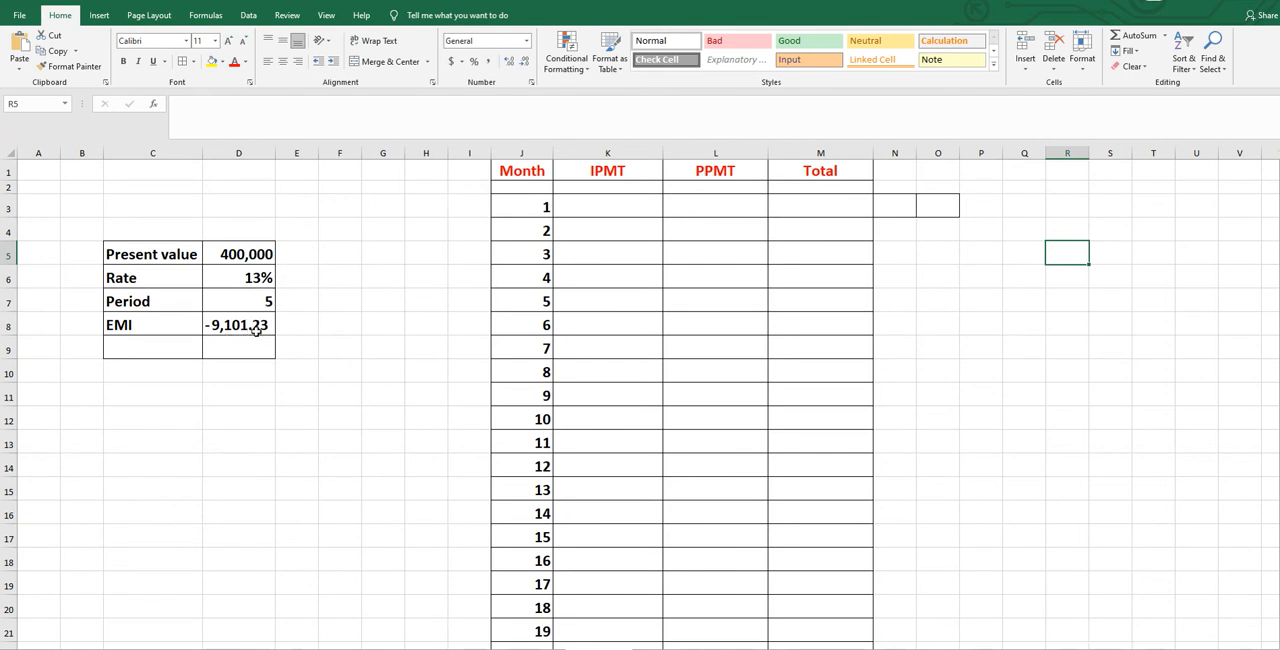
Begin an IPMT function in cell K3, the interest cell for month 1.
{"action": "left_click", "coordinate": [226, 325]}
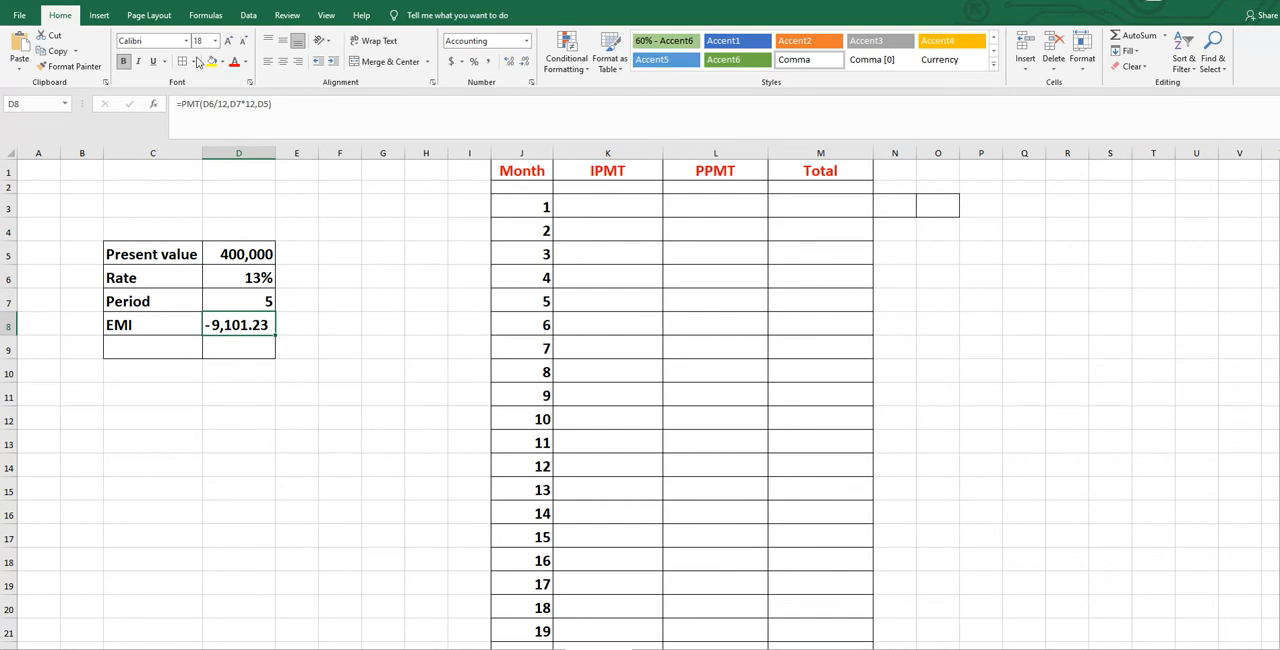
{"action": "left_click", "coordinate": [591, 207]}
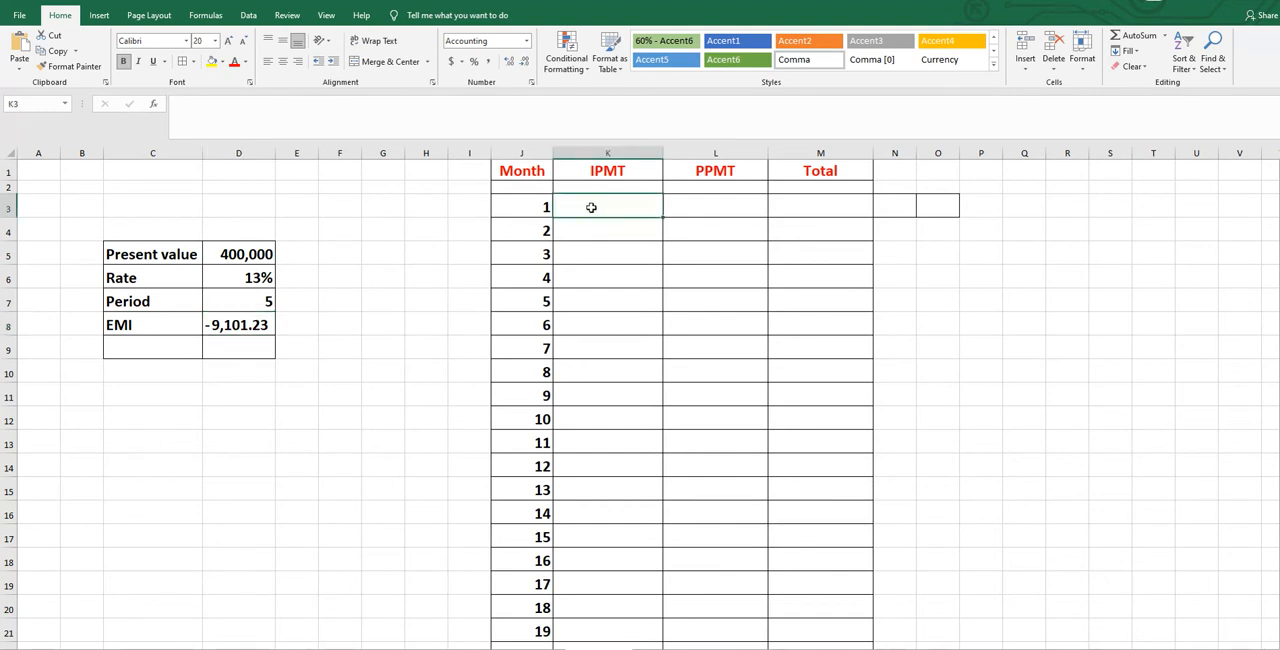
{"action": "type", "text": "="}
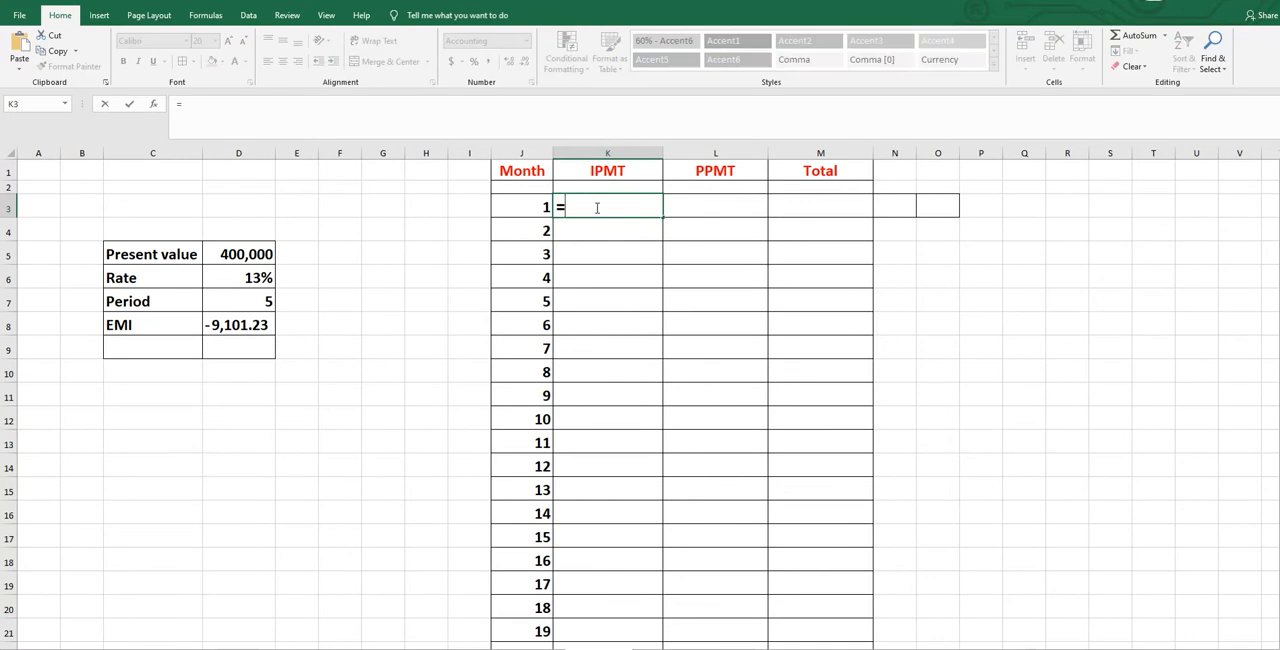
{"action": "type", "text": "im"}
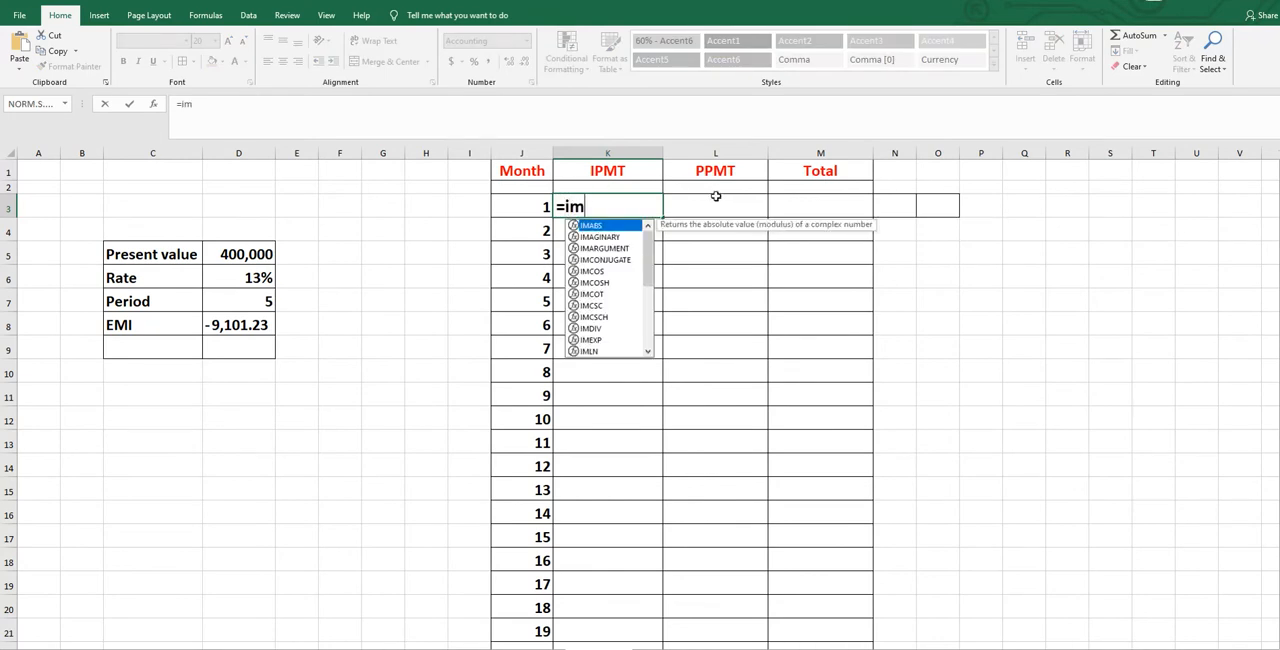
{"action": "type", "text": "p"}
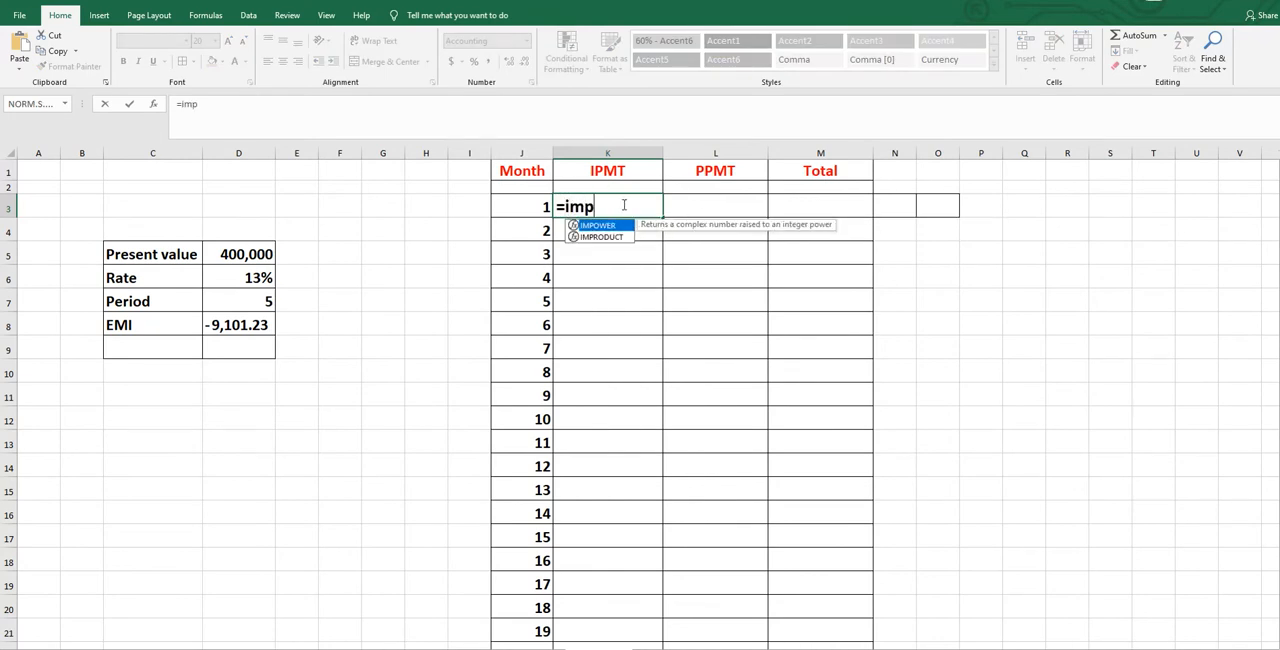
{"action": "left_click_drag", "start_coordinate": [602, 207], "coordinate": [568, 207]}
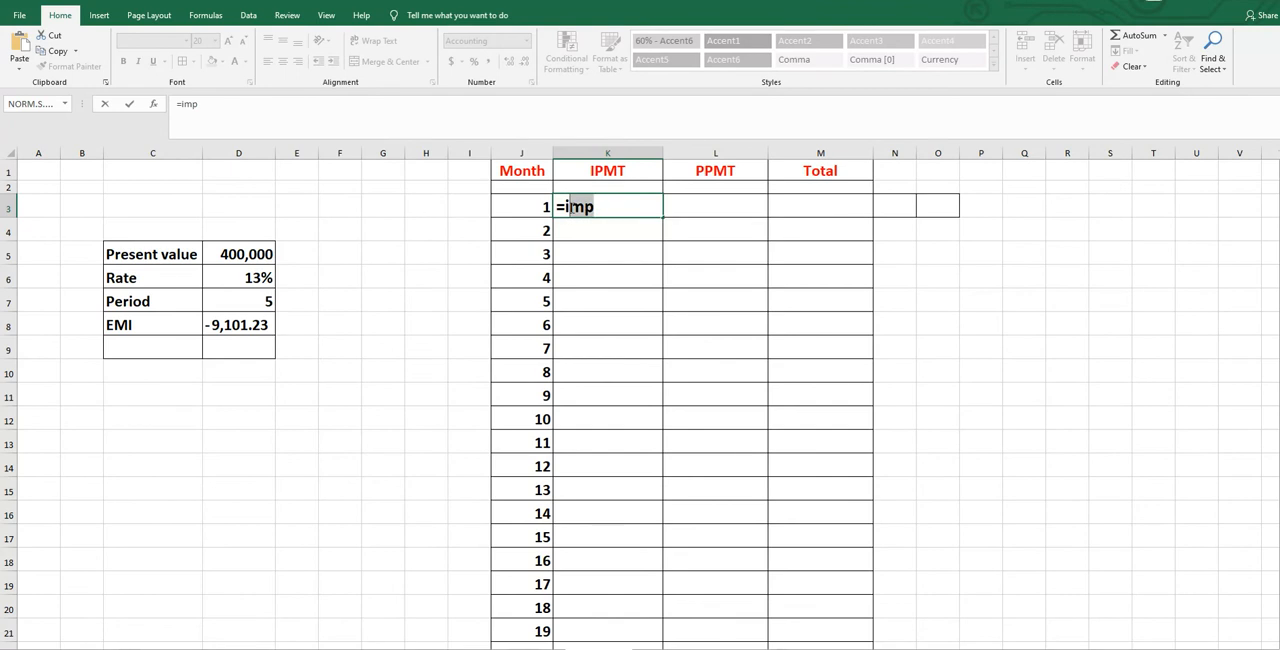
{"action": "type", "text": "pmt"}
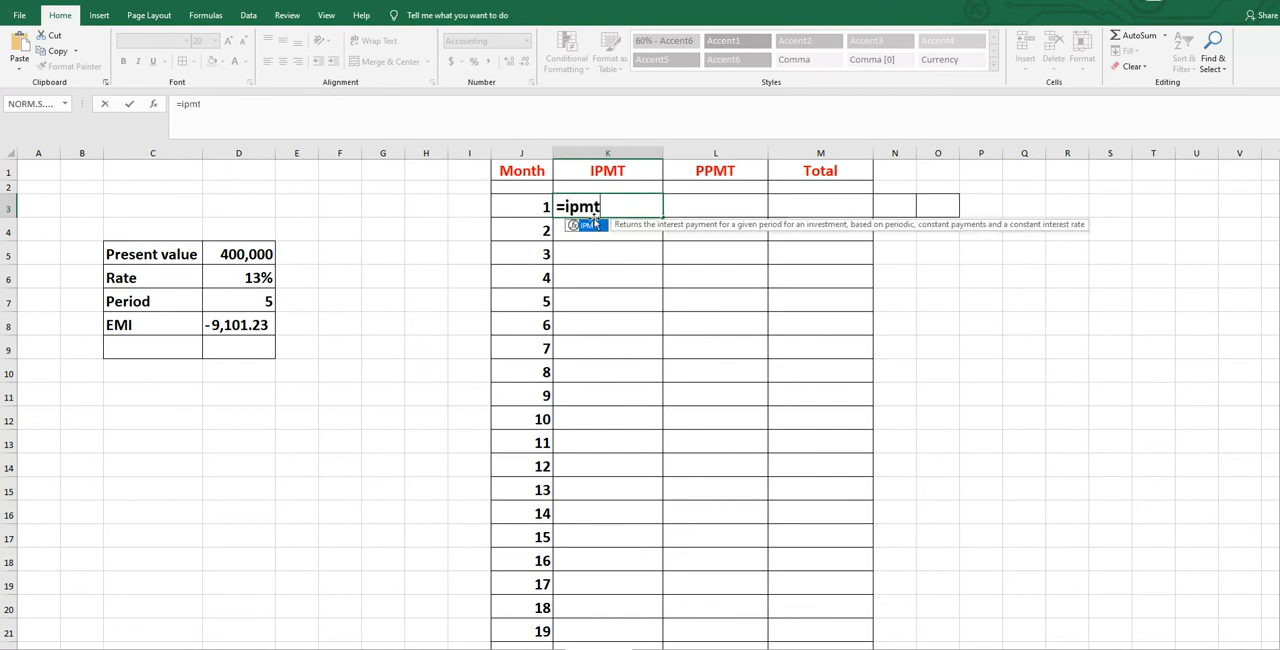
{"action": "double_click", "coordinate": [586, 226]}
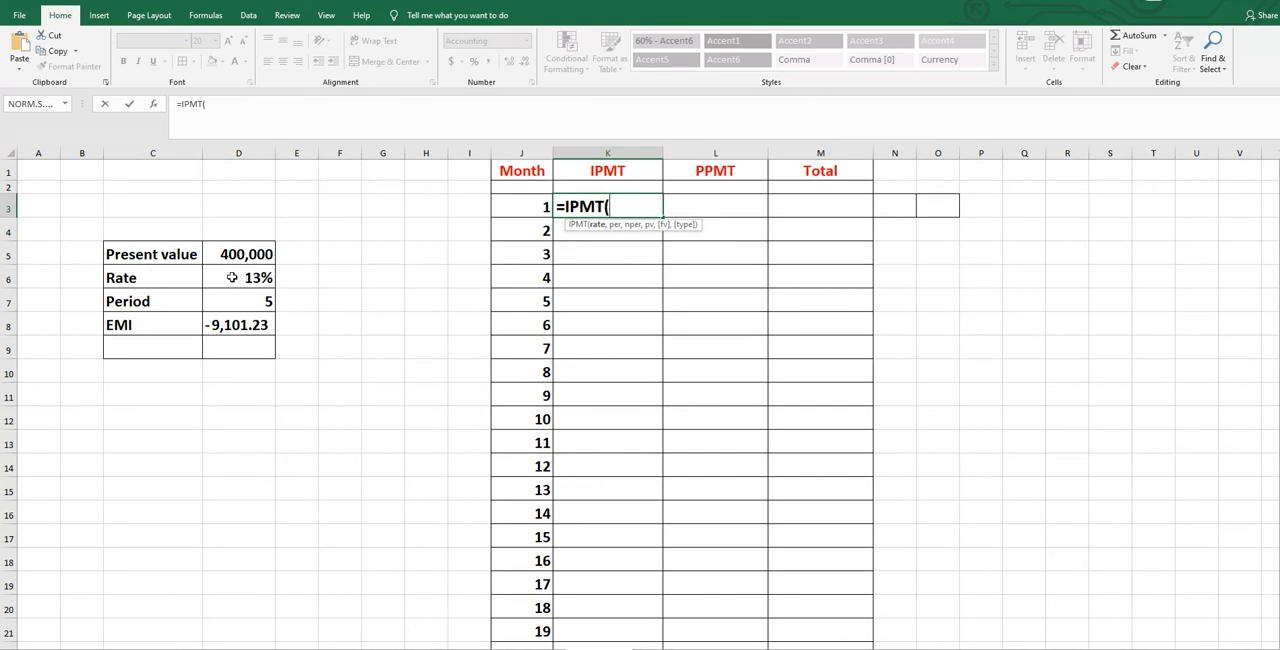
Enter $D$6/12 as the IPMT rate and month cell J3 as the period argument.
{"action": "left_click", "coordinate": [252, 277]}
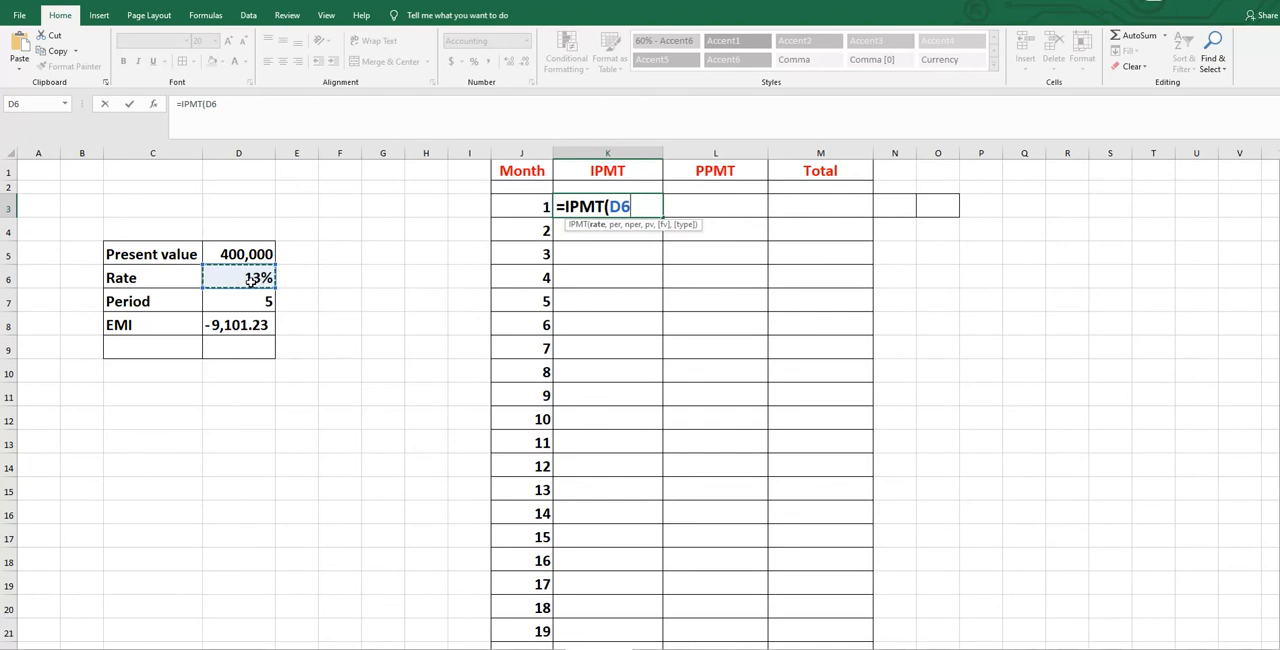
{"action": "key", "text": "F4"}
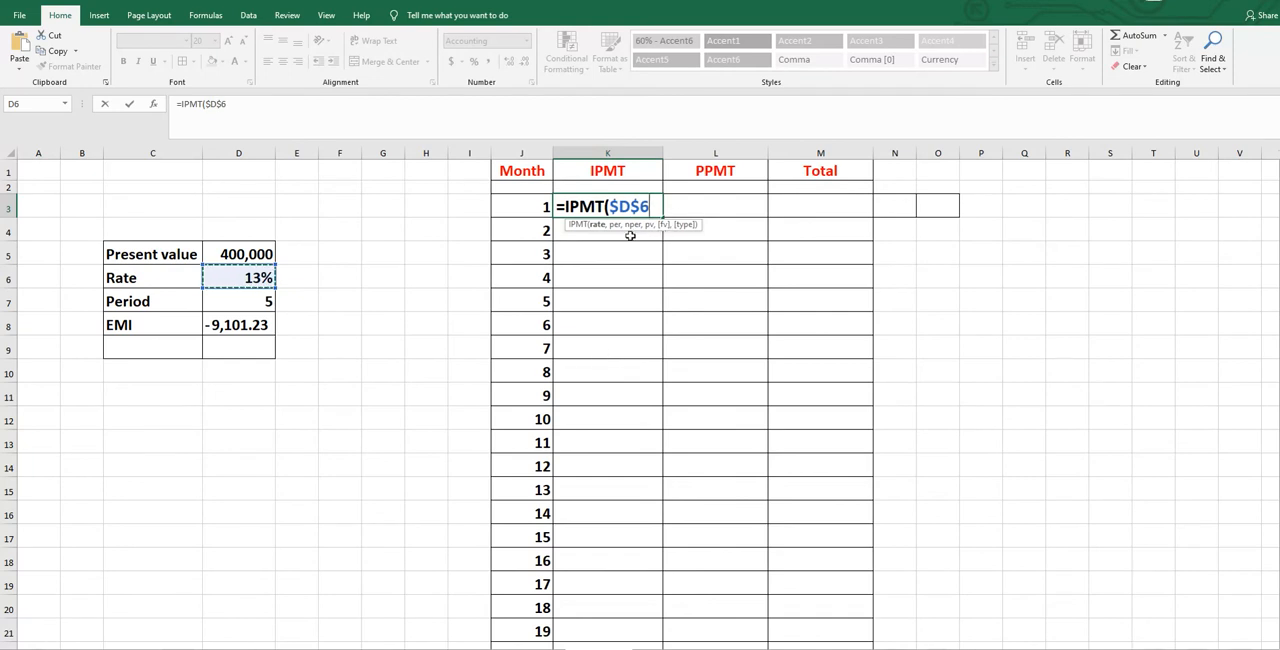
{"action": "type", "text": "/12"}
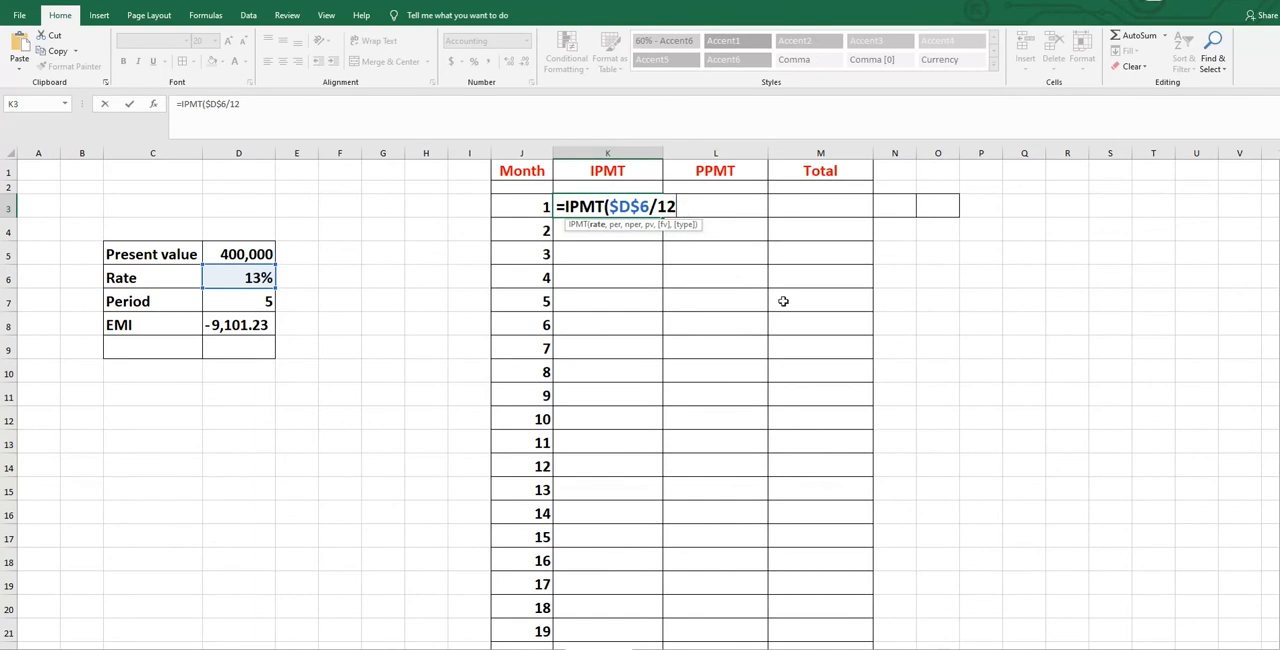
{"action": "type", "text": ","}
{"action": "left_click", "coordinate": [529, 205]}
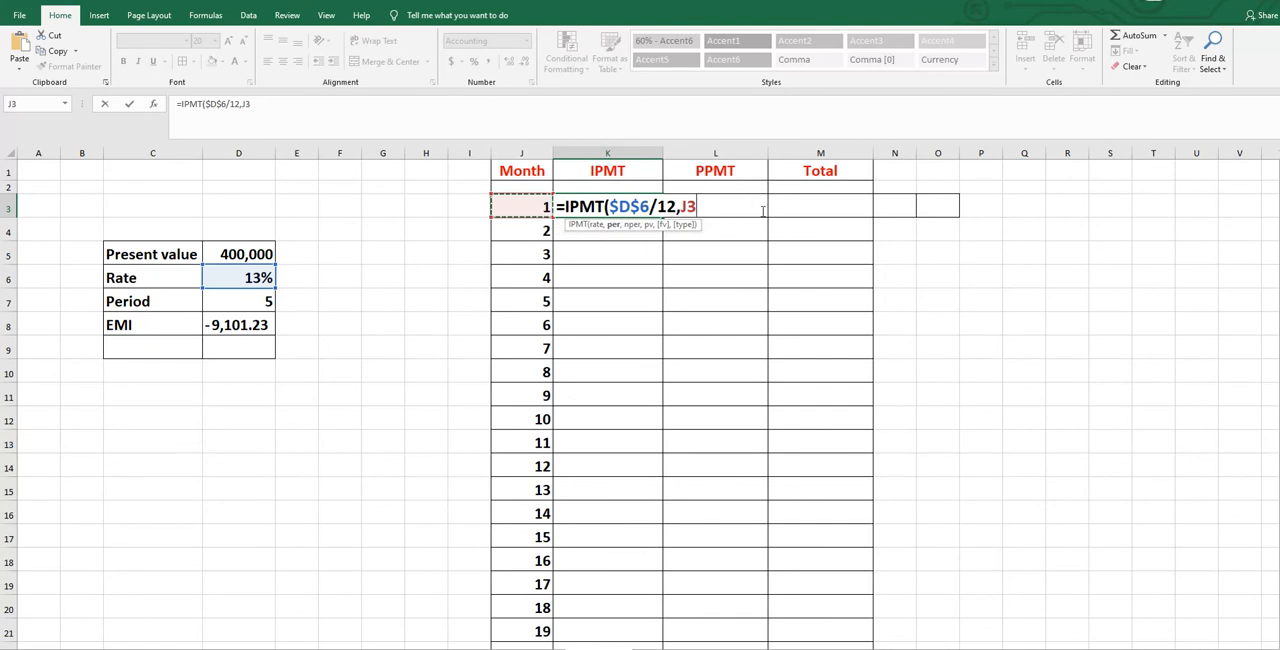
Complete the K3 formula with $D$7*12 as the number of periods and $D$5 as the present value.
{"action": "type", "text": ","}
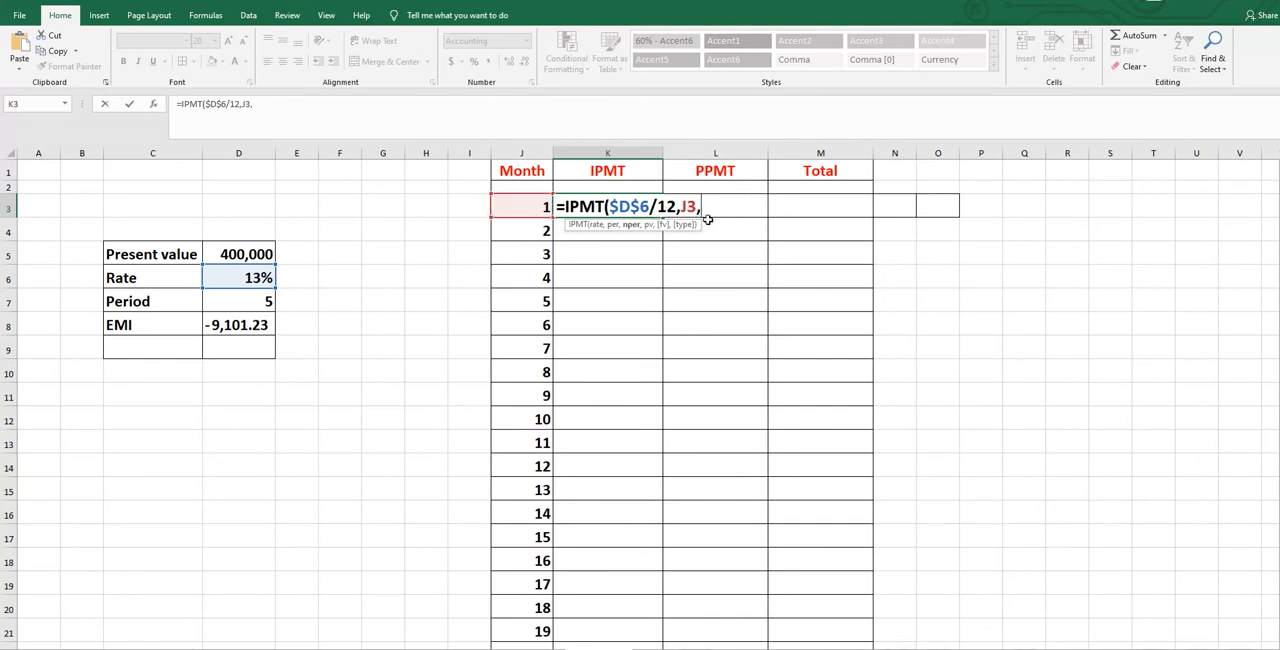
{"action": "left_click", "coordinate": [258, 300]}
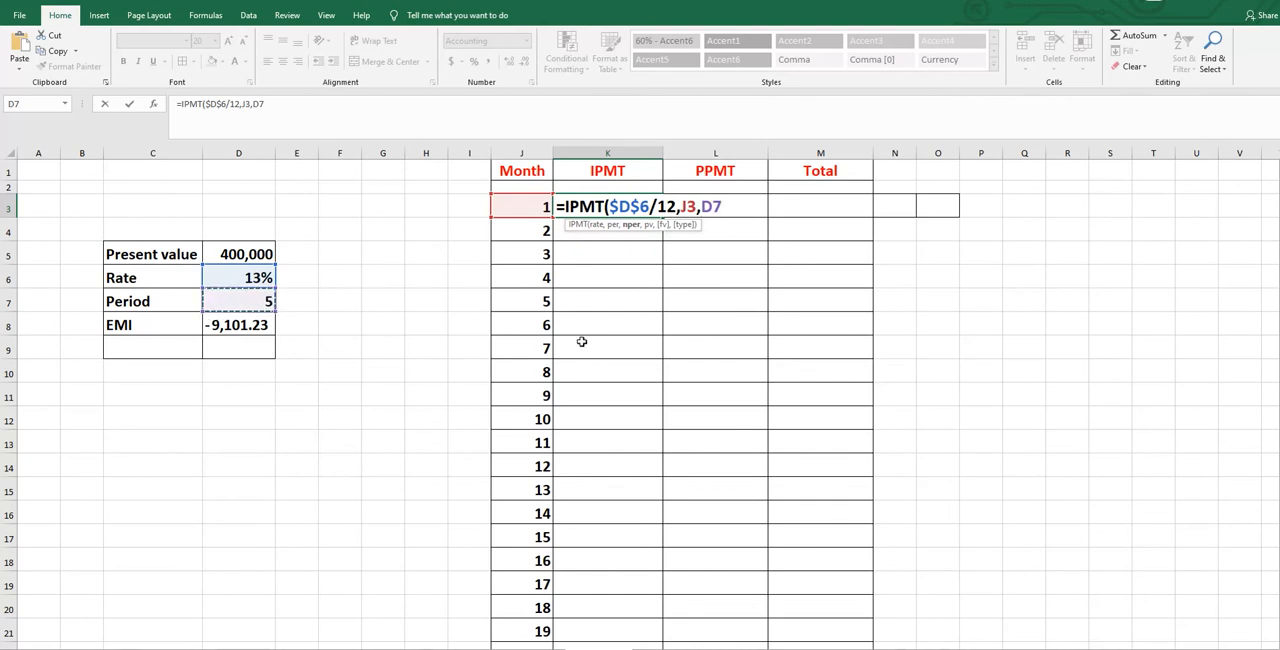
{"action": "key", "text": "F4"}
{"action": "type", "text": "812"}
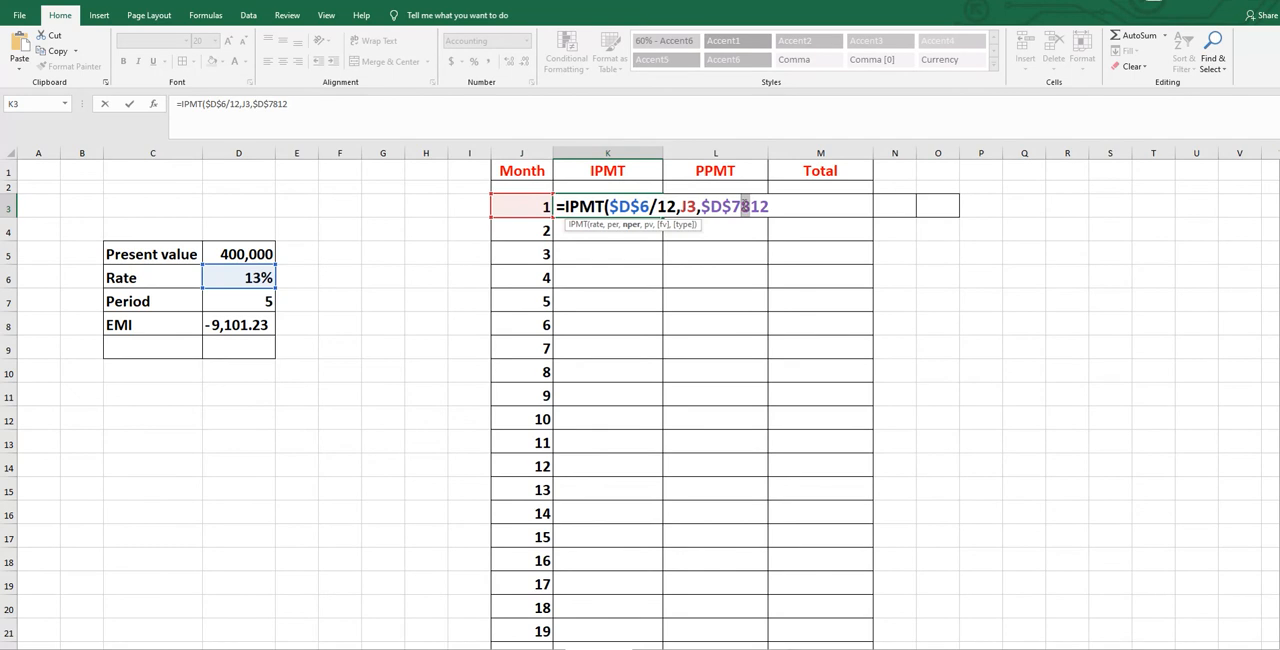
{"action": "type", "text": "*"}
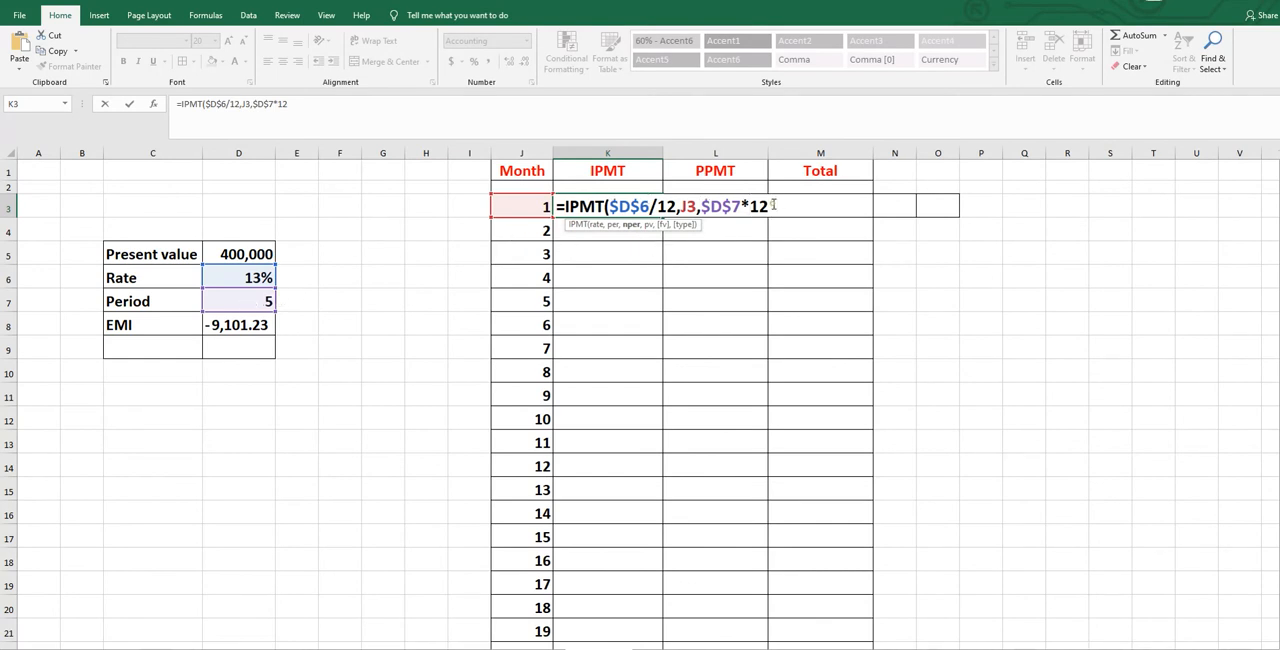
{"action": "type", "text": ","}
{"action": "left_click", "coordinate": [243, 254]}
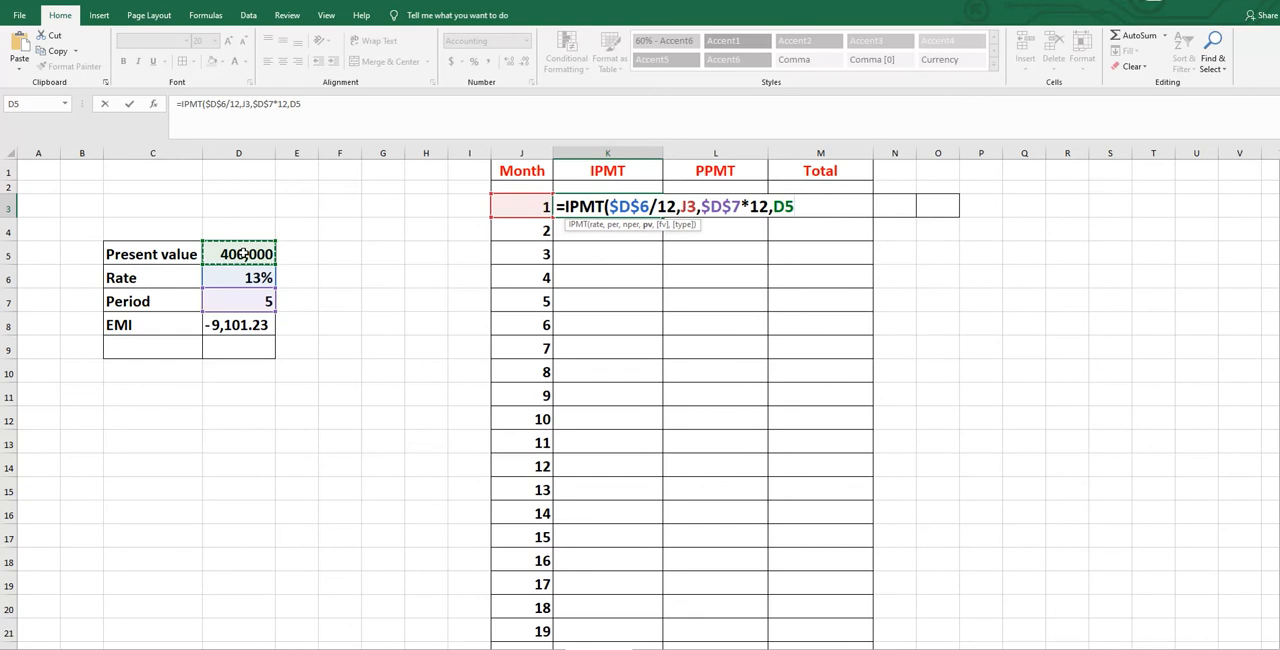
{"action": "key", "text": "F4"}
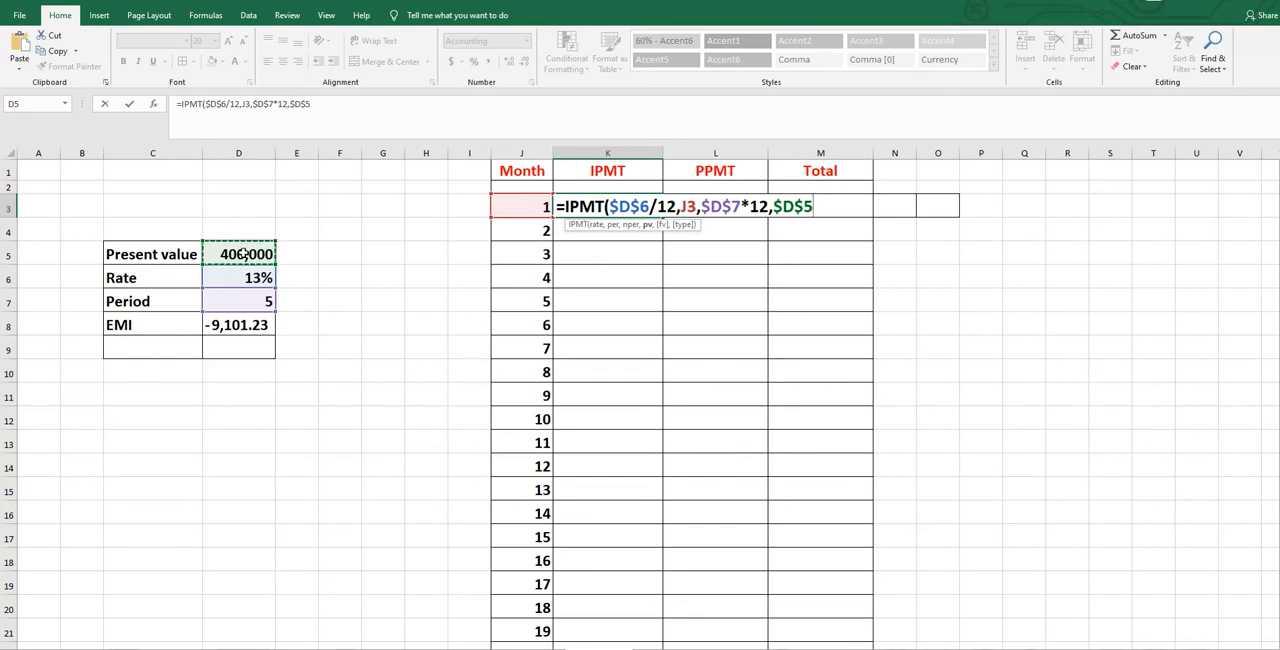
{"action": "type", "text": ")"}
{"action": "key", "text": "Return"}
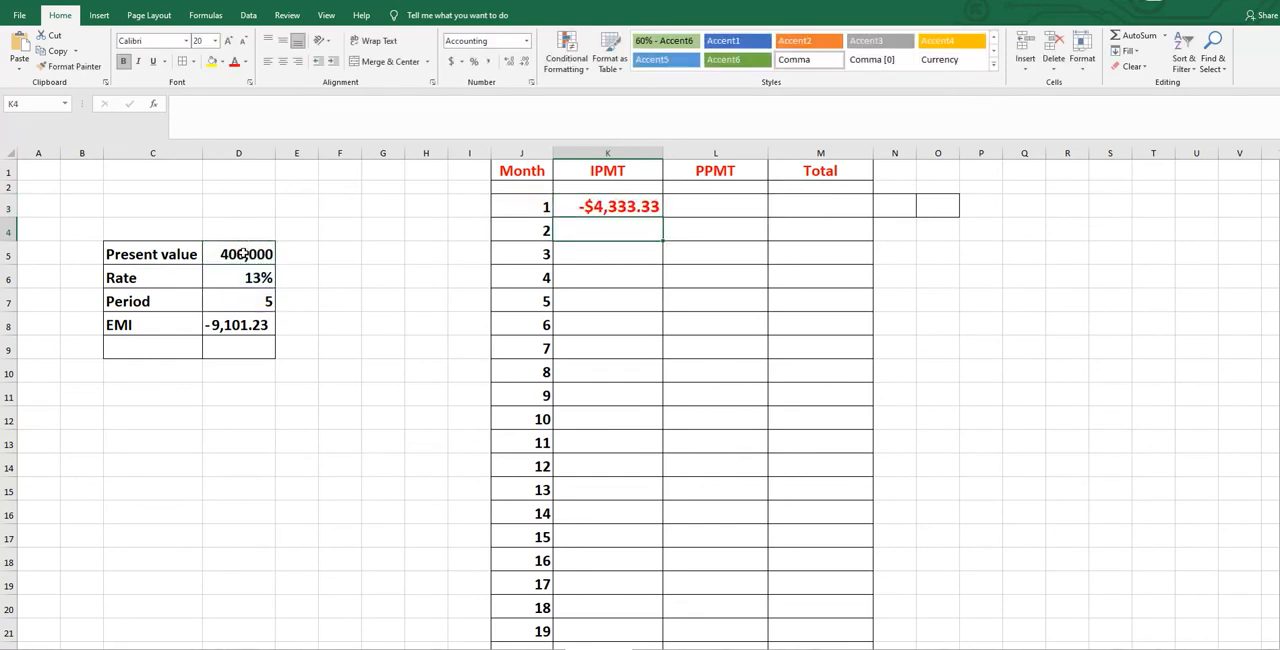
Apply the comma number format to the IPMT result in cell K3.
{"action": "left_click", "coordinate": [588, 206]}
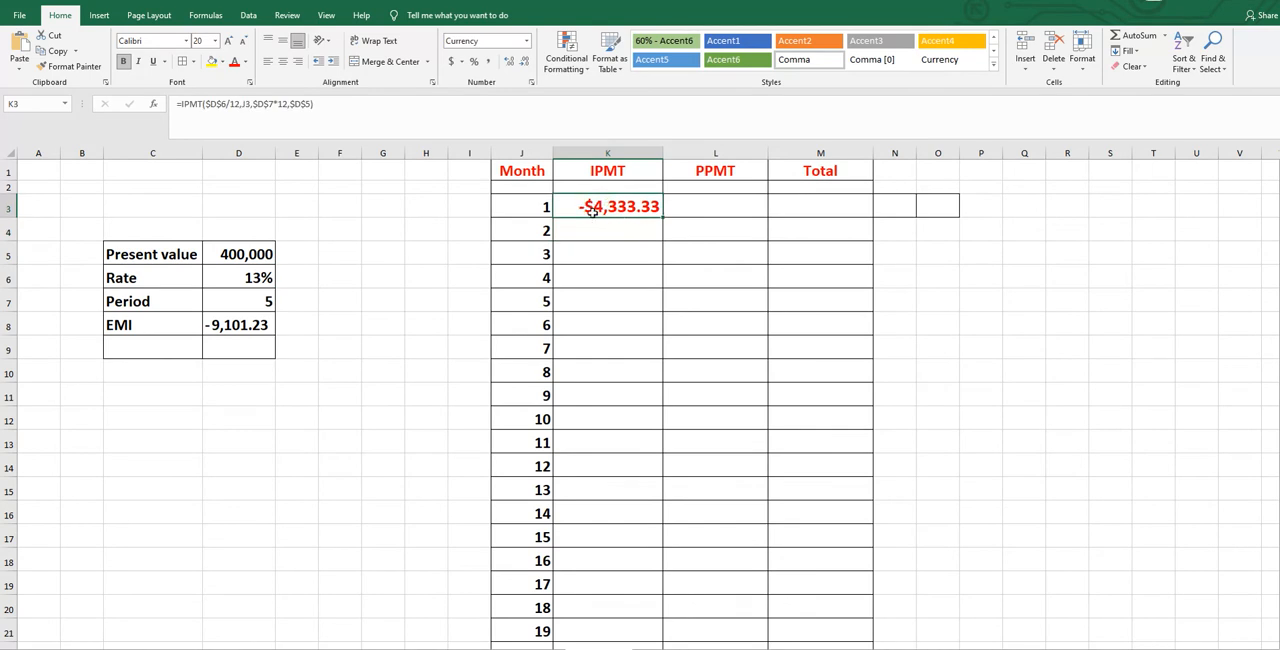
{"action": "left_click", "coordinate": [488, 61]}
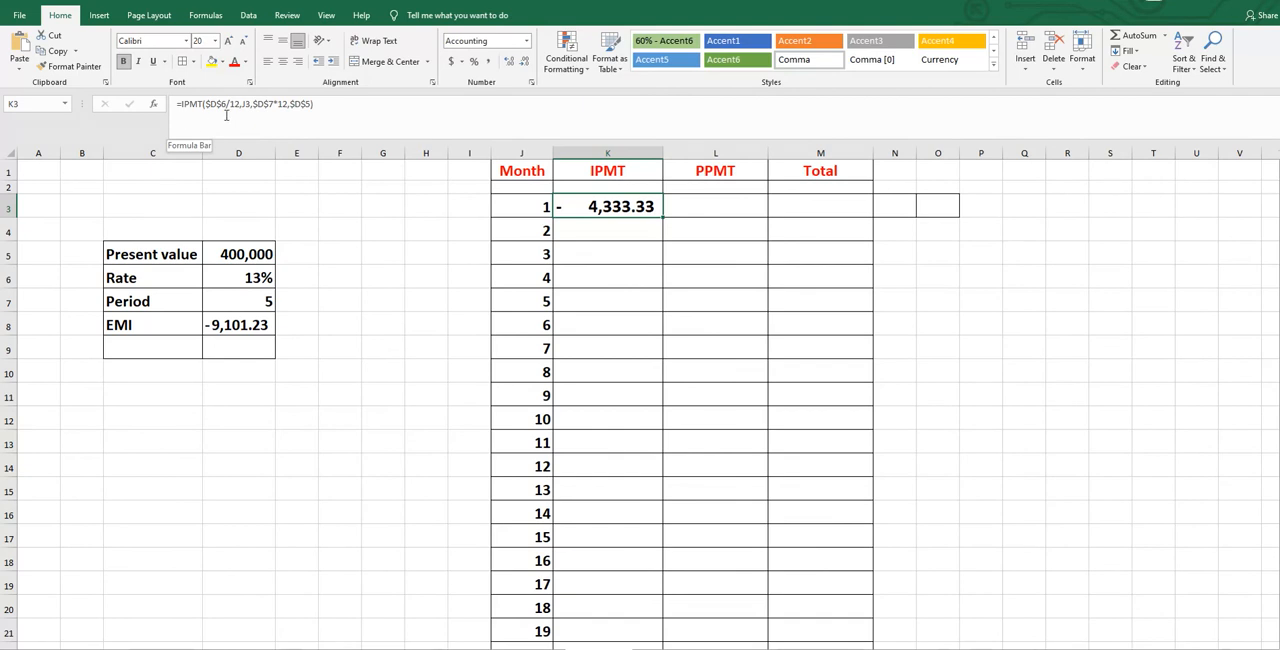
{"action": "left_click", "coordinate": [703, 207]}
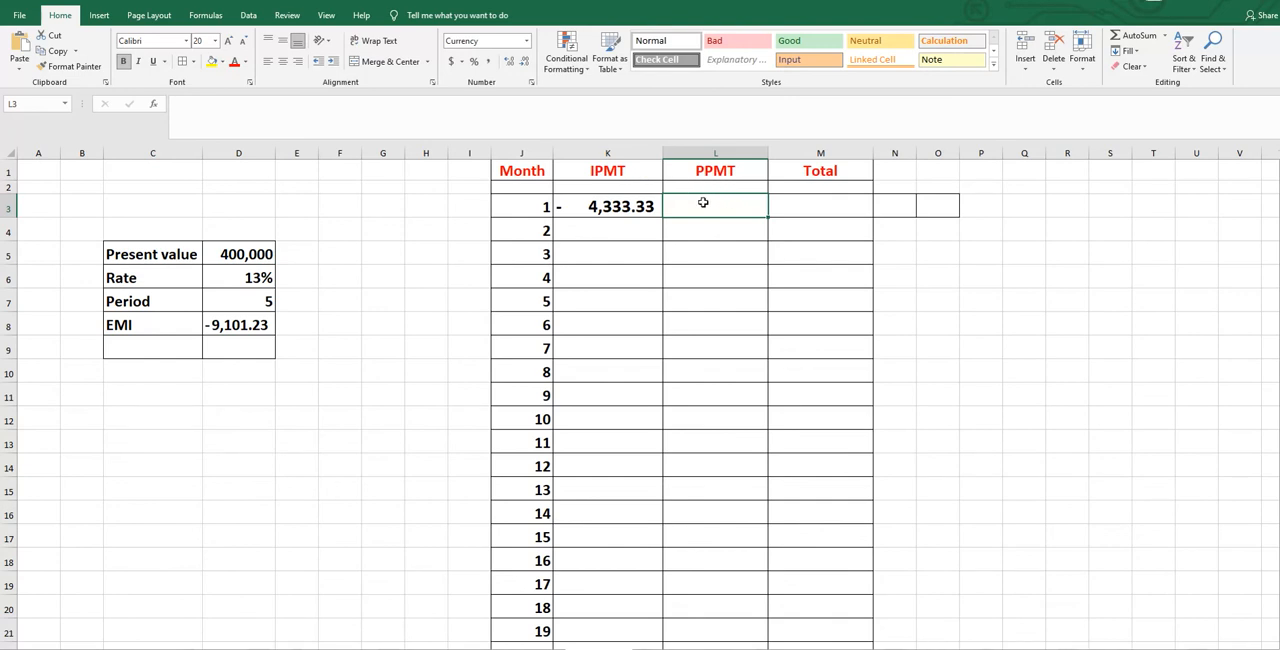
Fill the IPMT formula from K3 down the column for all the listed months.
{"action": "left_click", "coordinate": [633, 208]}
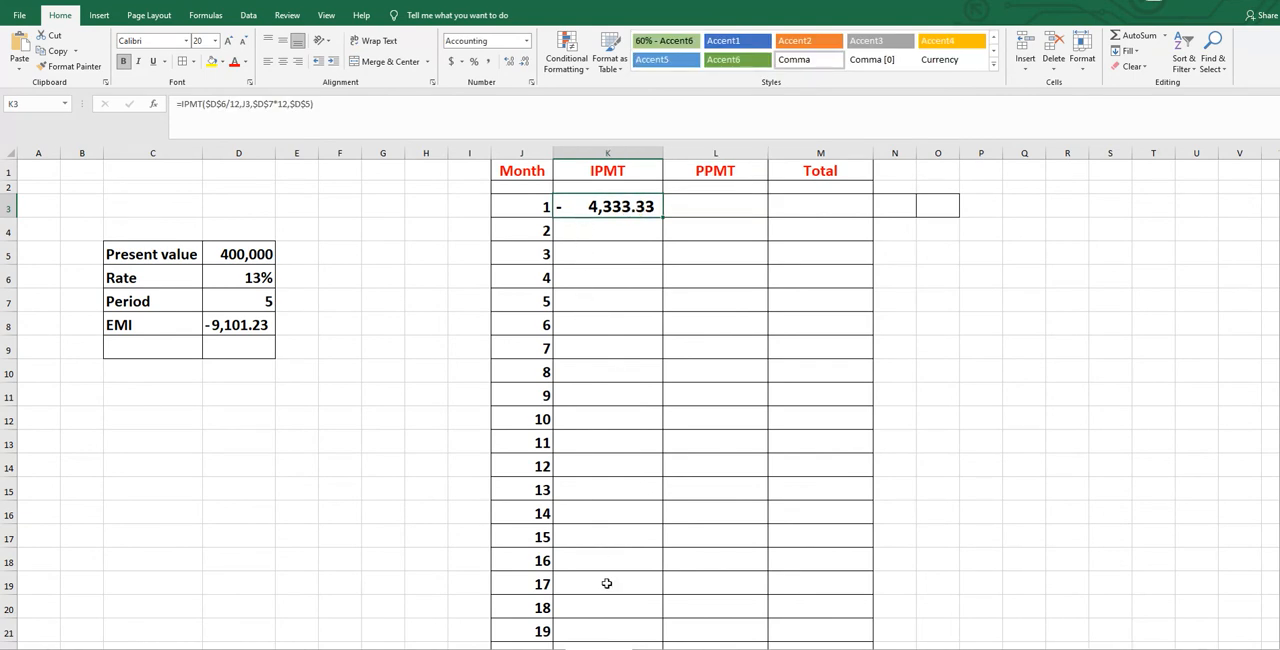
{"action": "left_click", "coordinate": [583, 230]}
{"action": "left_click", "coordinate": [585, 252]}
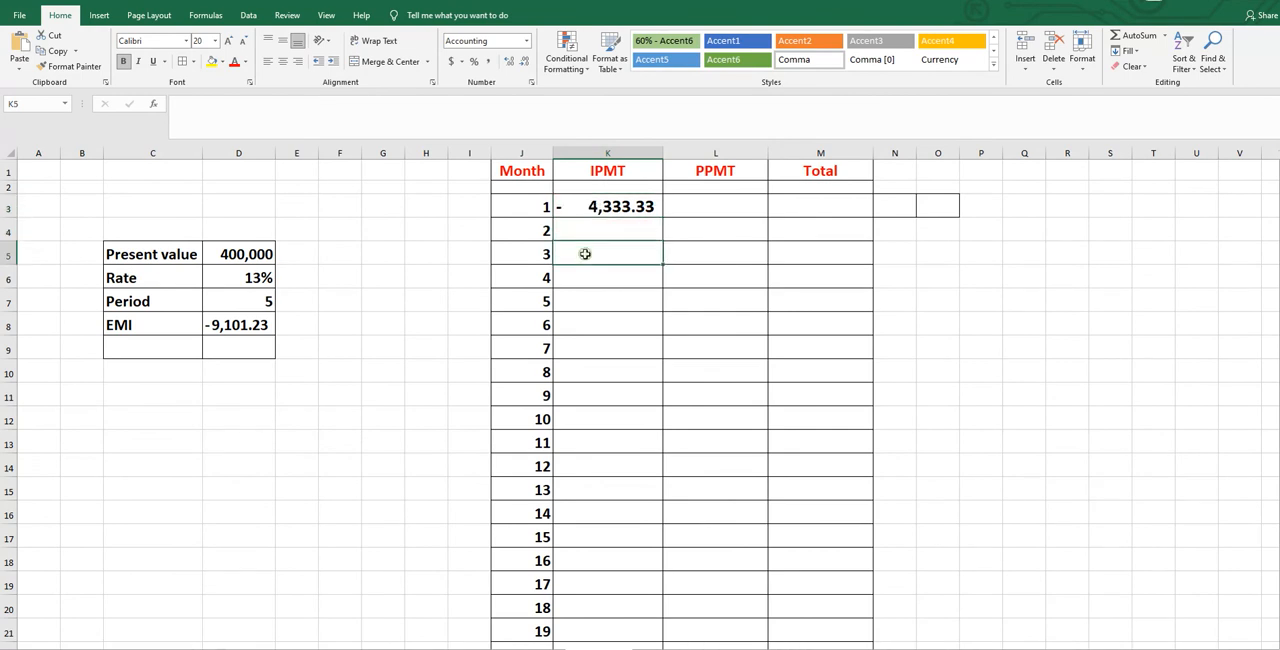
{"action": "left_click", "coordinate": [605, 206]}
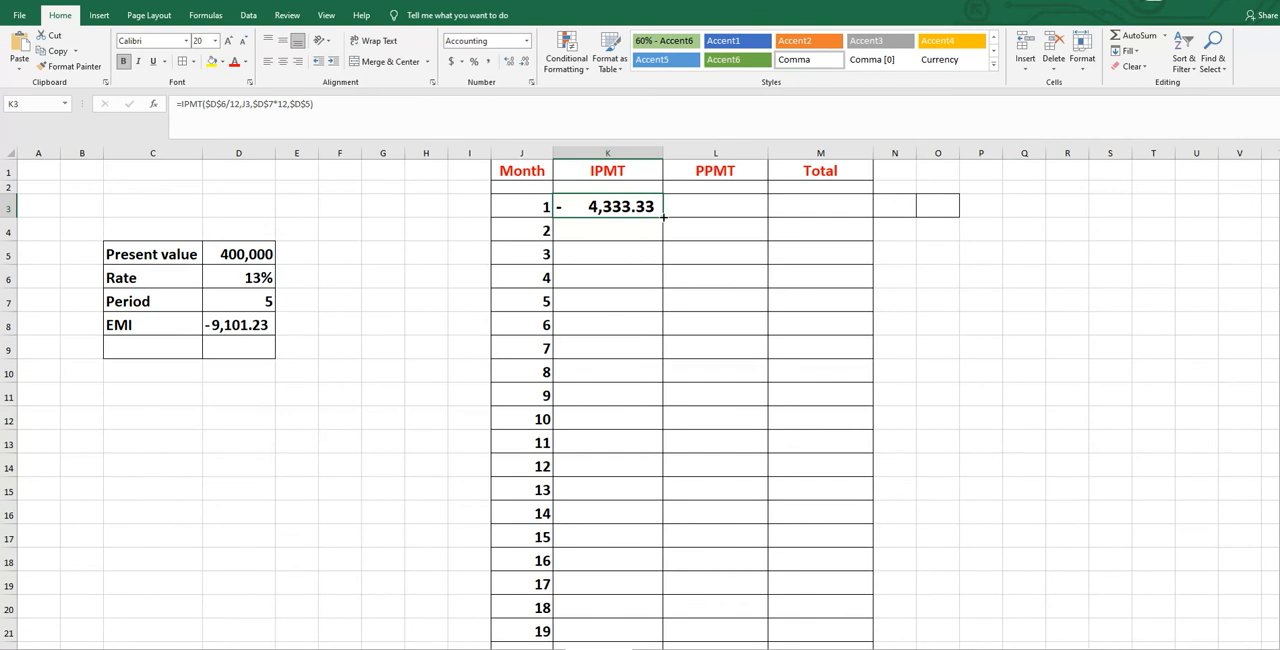
{"action": "double_click", "coordinate": [662, 216]}
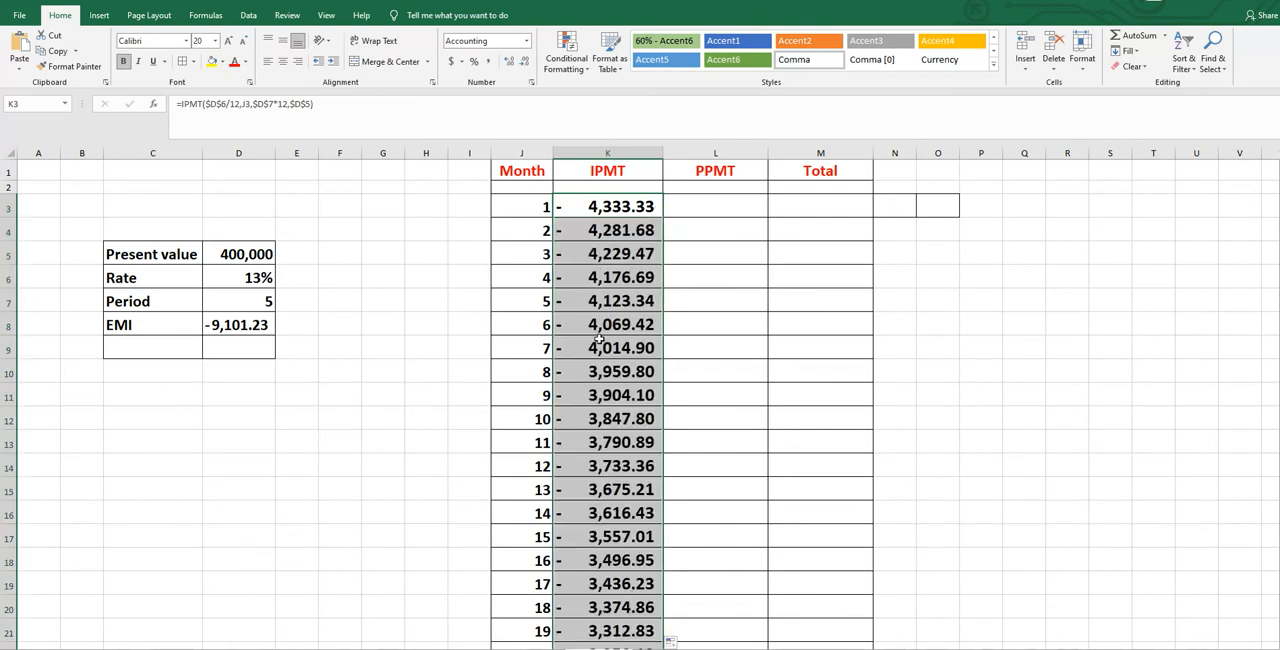
Begin a PPMT function in cell L3, the principal cell for month 1.
{"action": "left_click", "coordinate": [694, 206]}
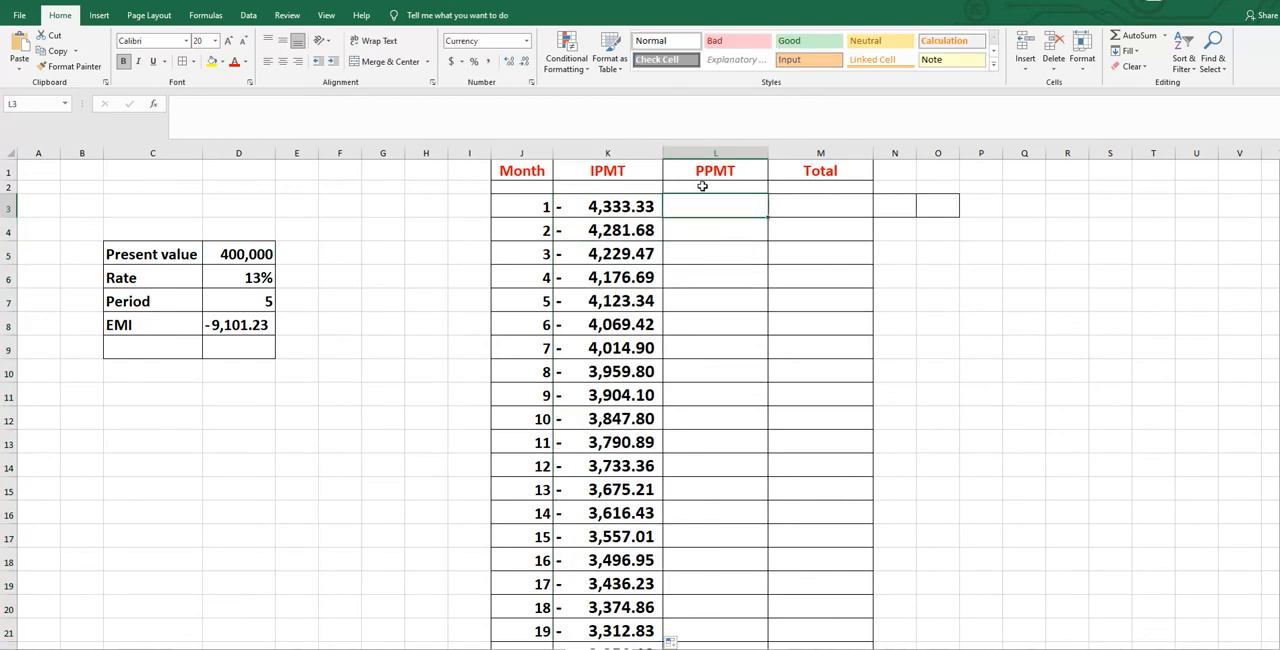
{"action": "double_click", "coordinate": [728, 209]}
{"action": "type", "text": "="}
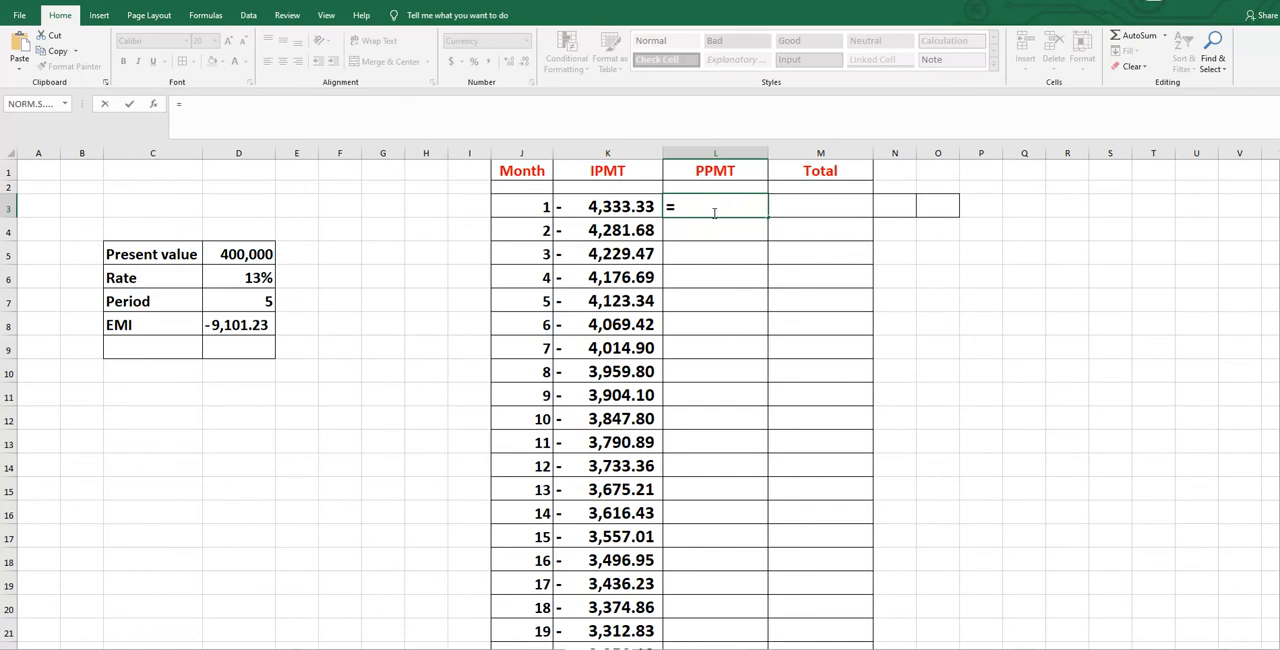
{"action": "type", "text": "ppmt"}
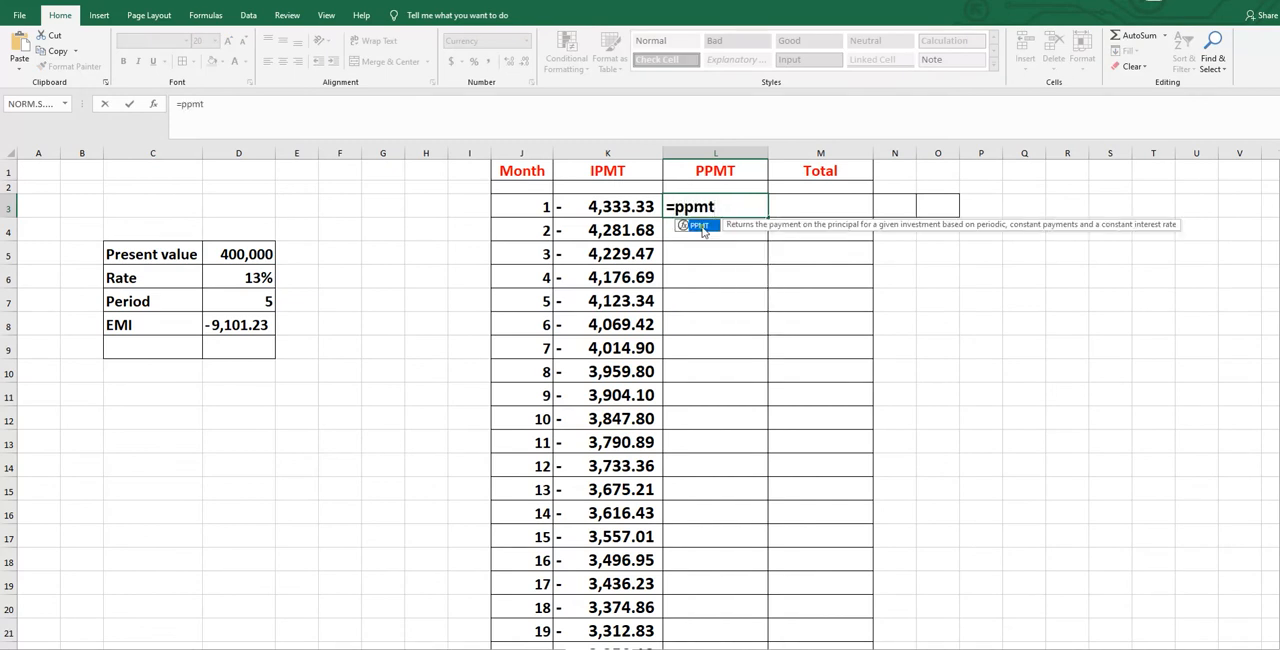
{"action": "double_click", "coordinate": [700, 226]}
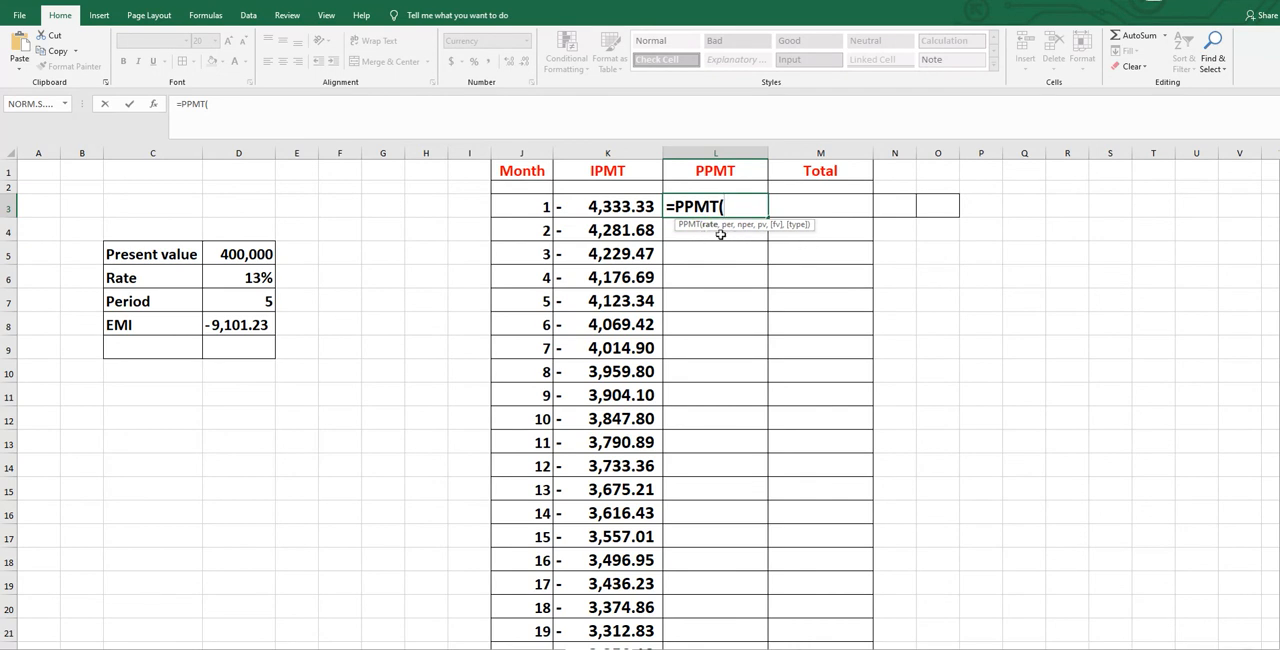
Enter $D$6/12 as the PPMT rate and month cell J3 as the period argument.
{"action": "left_click", "coordinate": [255, 281]}
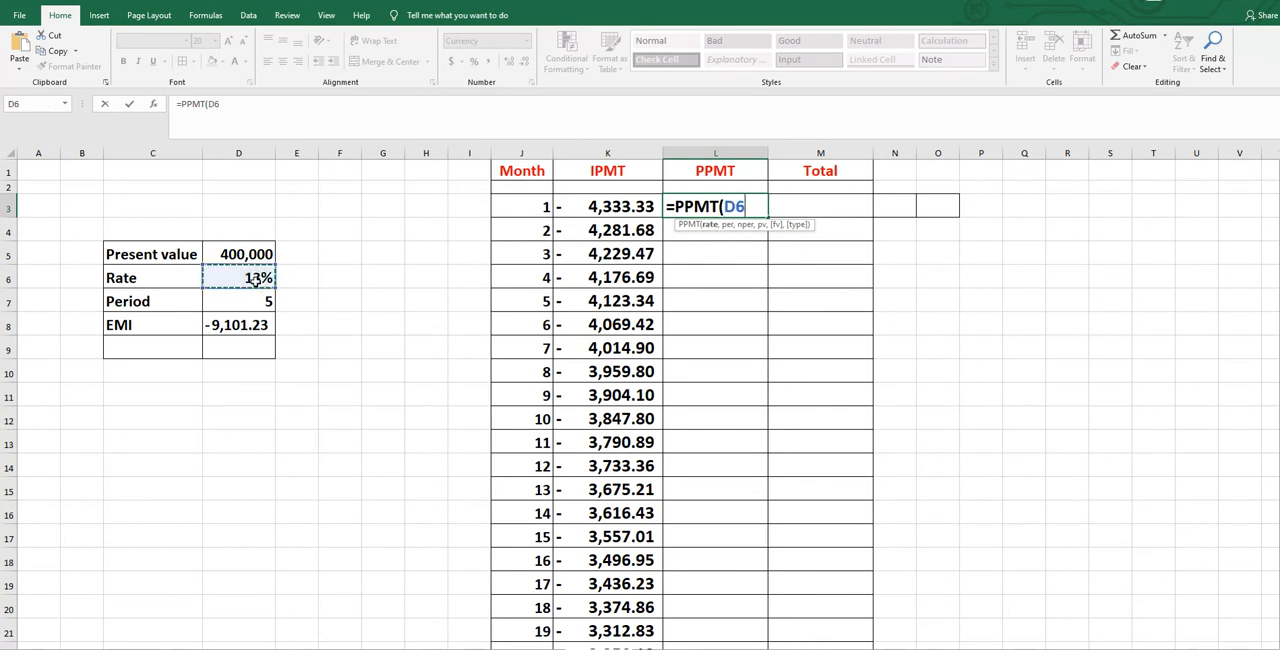
{"action": "key", "text": "F4"}
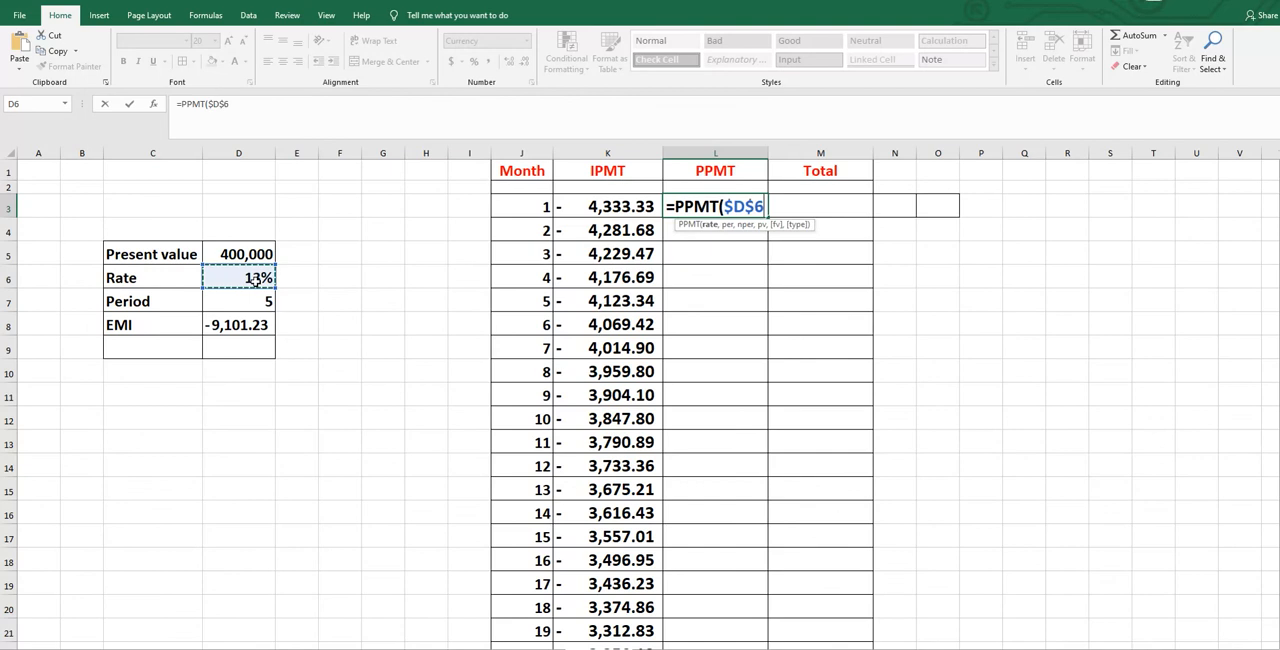
{"action": "type", "text": "/12,"}
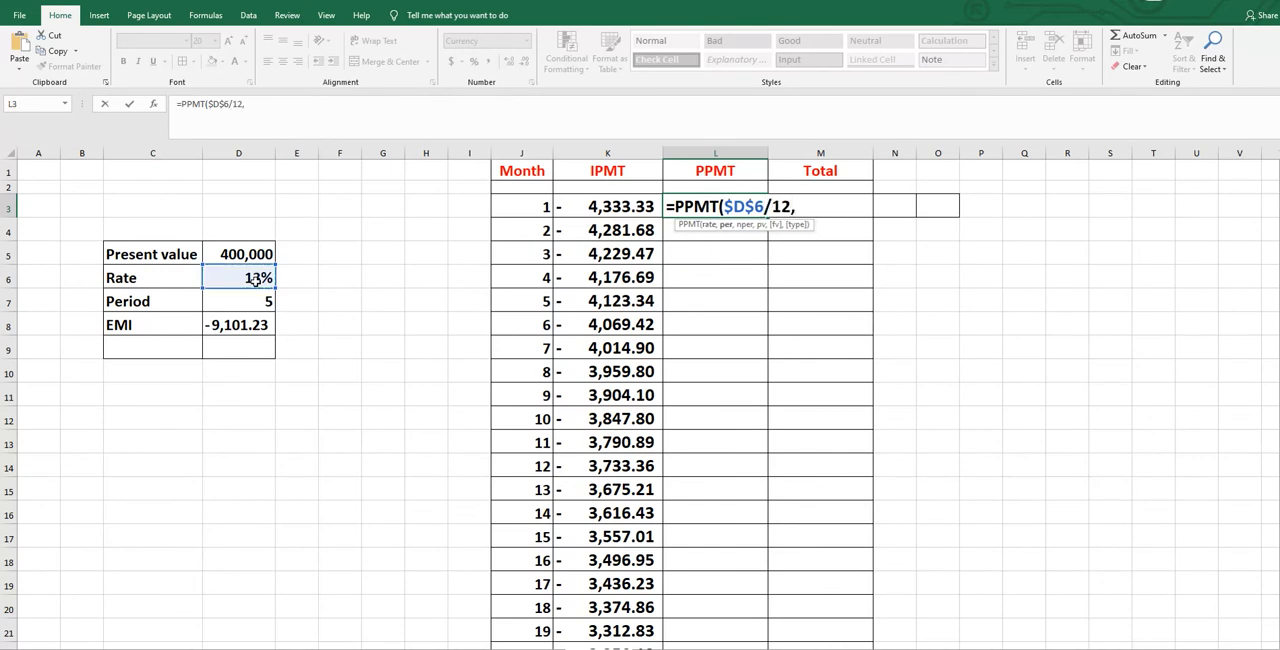
{"action": "left_click", "coordinate": [533, 206]}
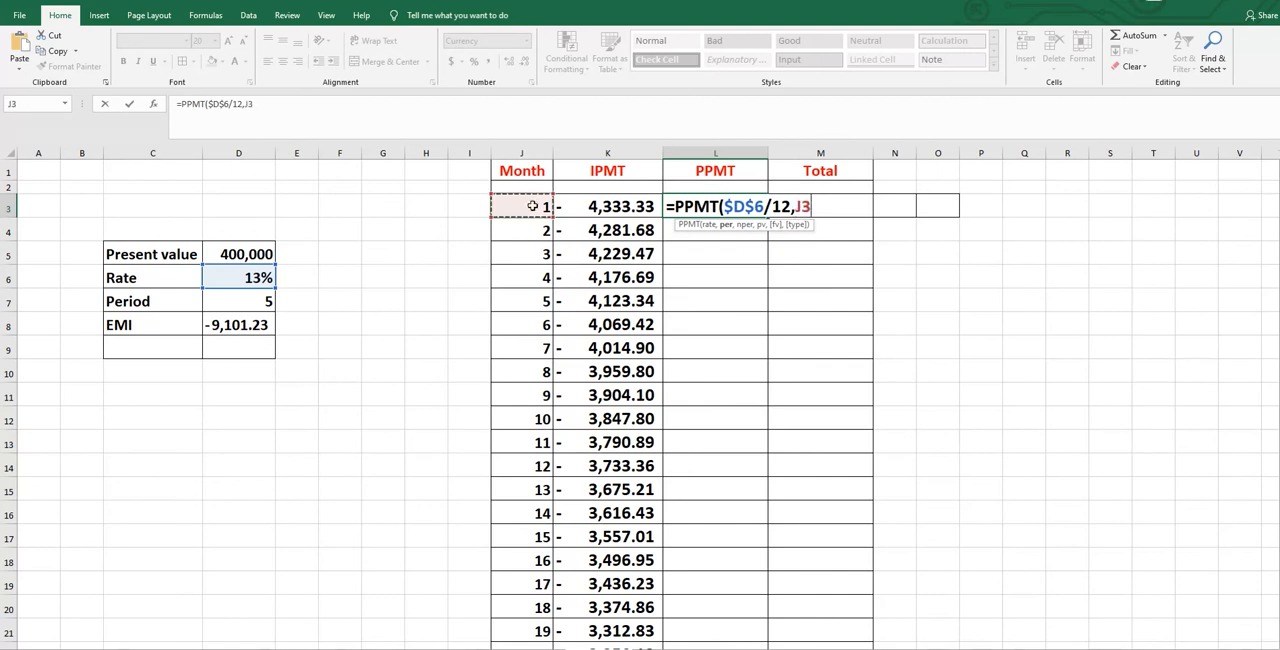
Complete the PPMT formula in L3 with $D$7*12 as the number of periods and $D$5 as the present value.
{"action": "type", "text": ","}
{"action": "left_click", "coordinate": [254, 300]}
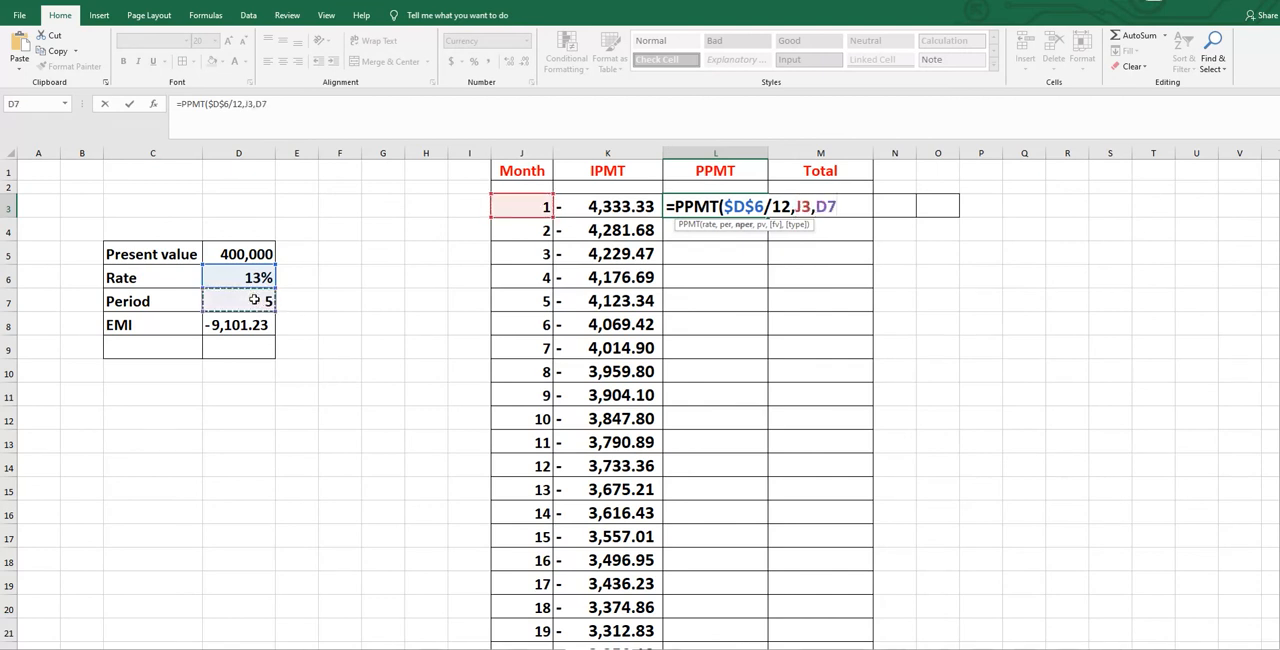
{"action": "key", "text": "F4"}
{"action": "type", "text": "*"}
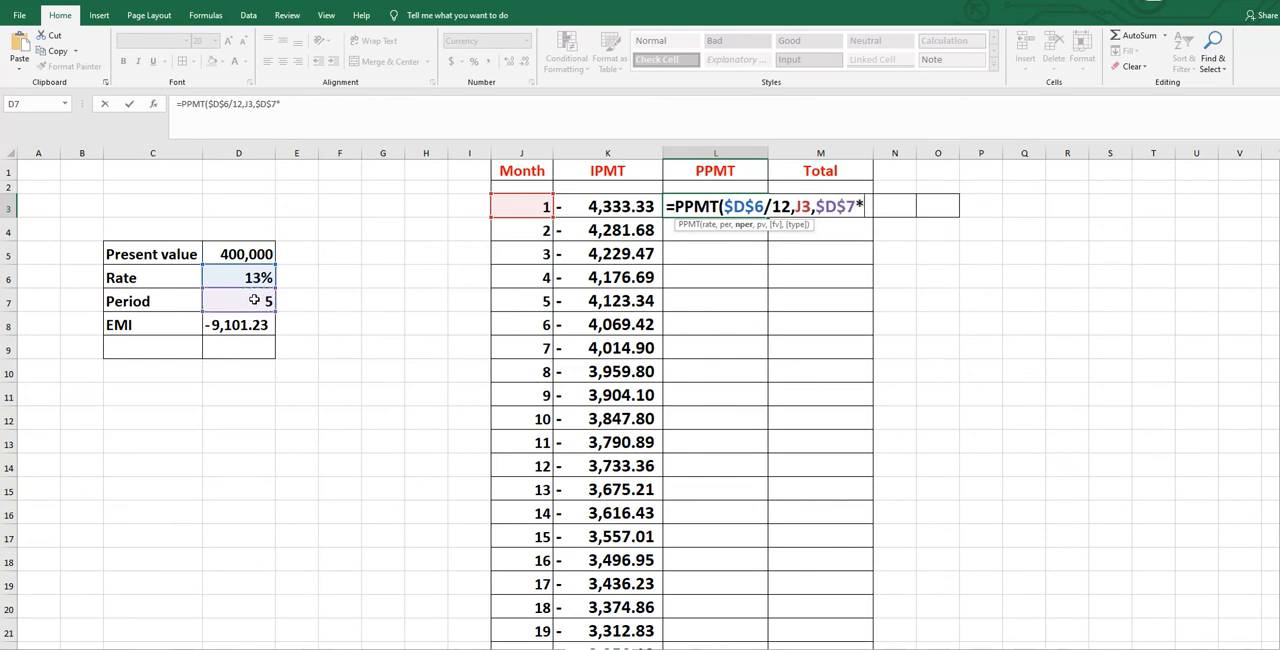
{"action": "type", "text": "12,"}
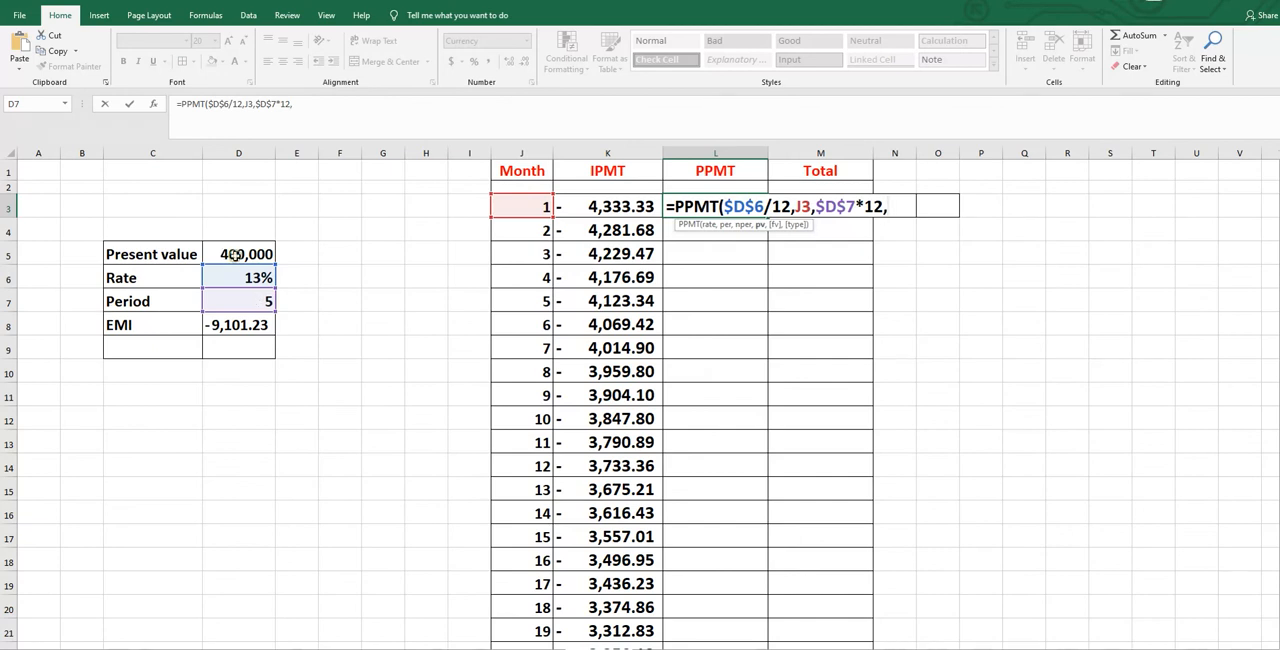
{"action": "left_click", "coordinate": [233, 255]}
{"action": "key", "text": "F4"}
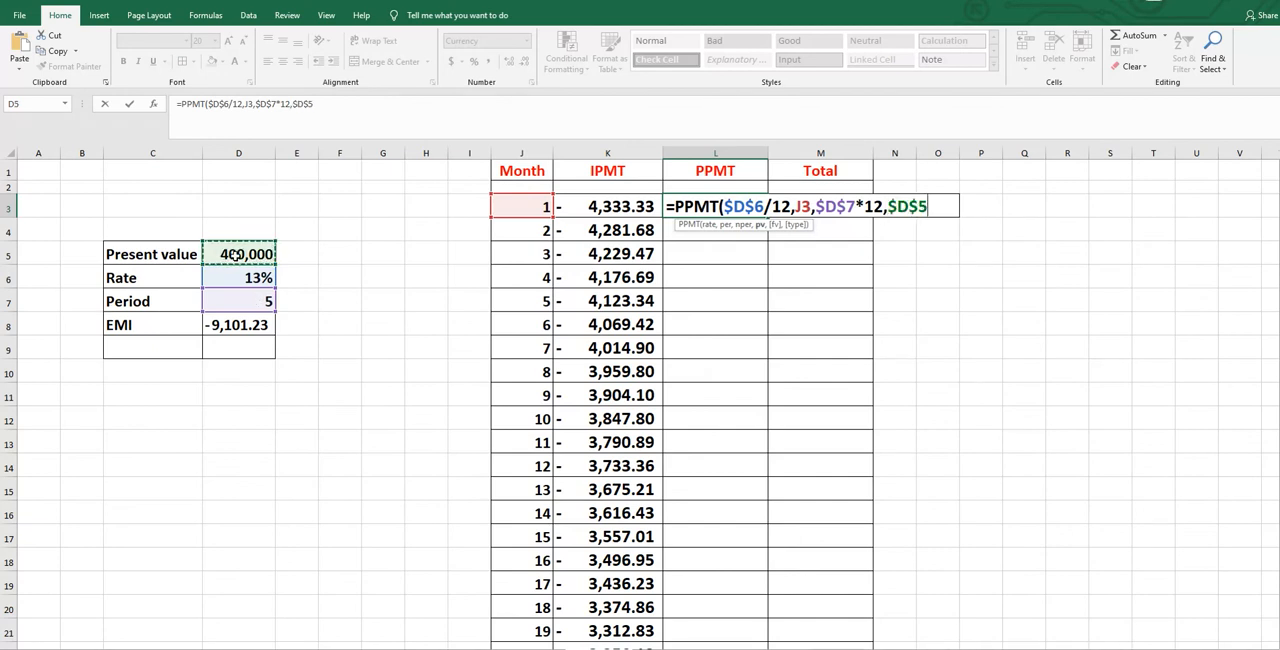
{"action": "type", "text": ")"}
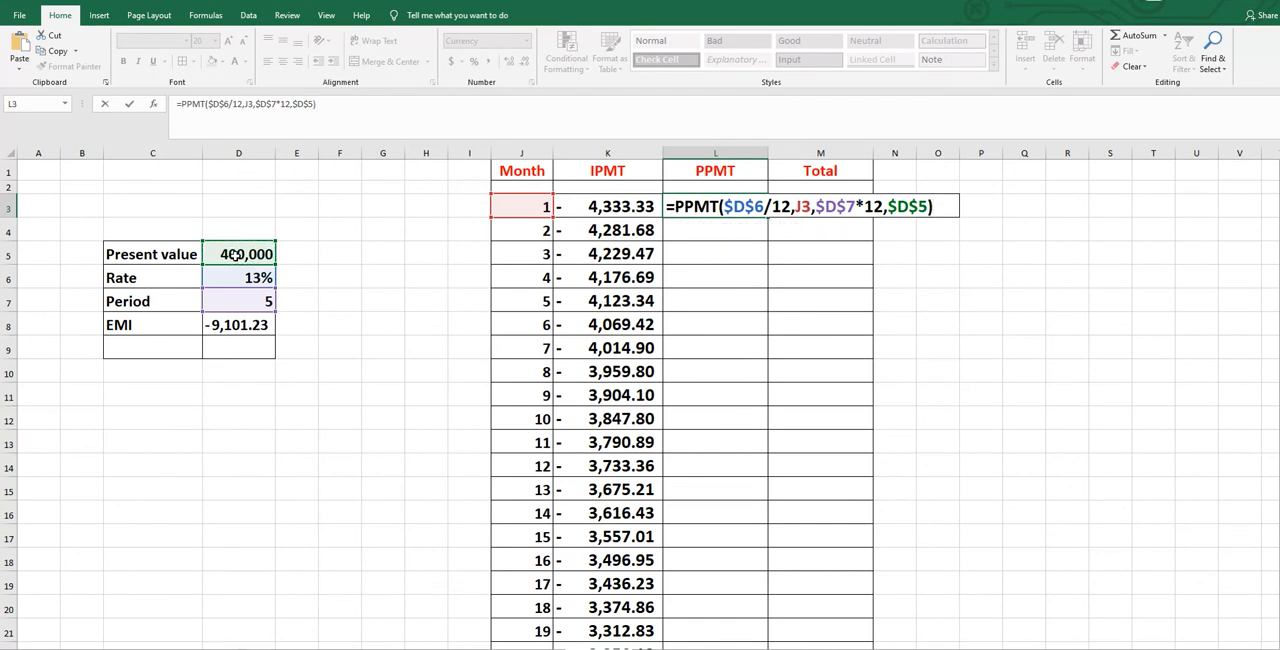
{"action": "key", "text": "Return"}
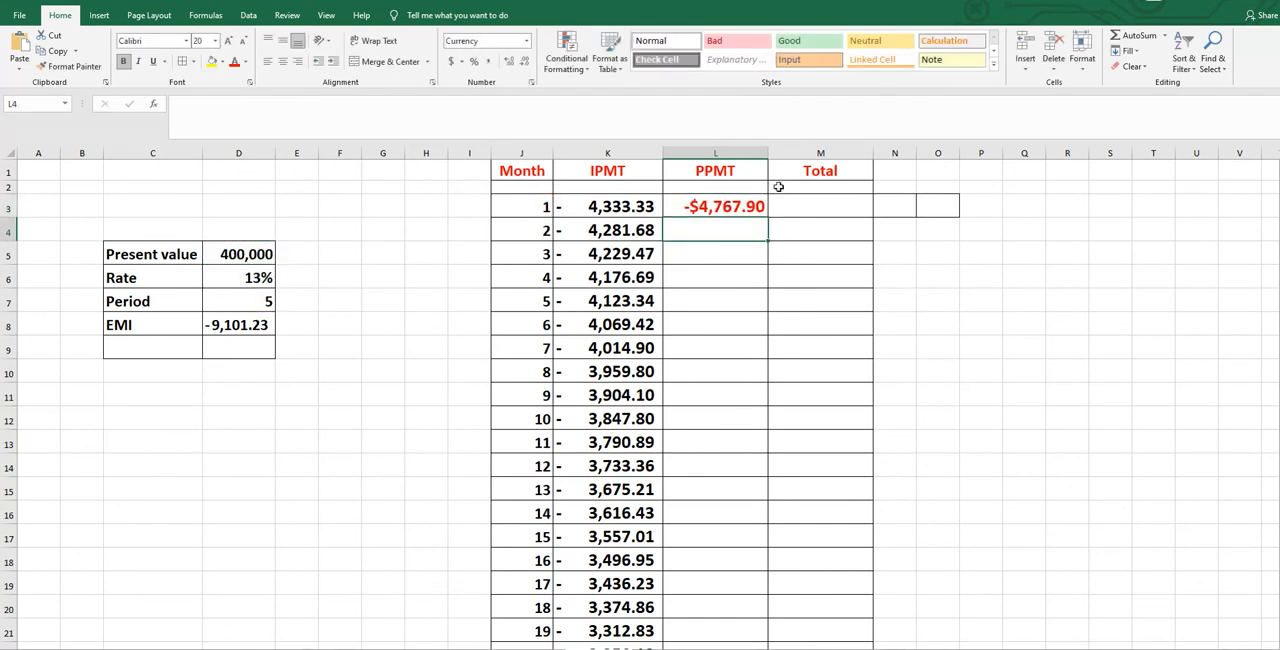
Apply the comma number format to the PPMT result in L3 and fill the formula down for all listed months.
{"action": "left_click", "coordinate": [697, 206]}
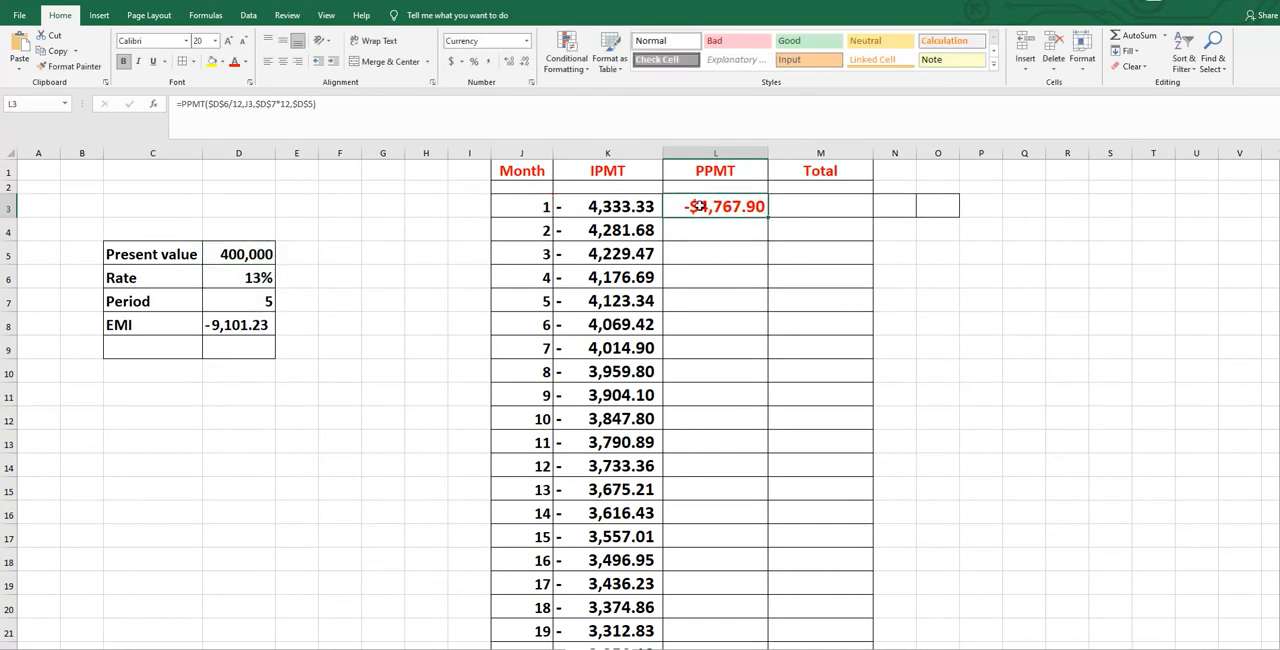
{"action": "left_click", "coordinate": [488, 61]}
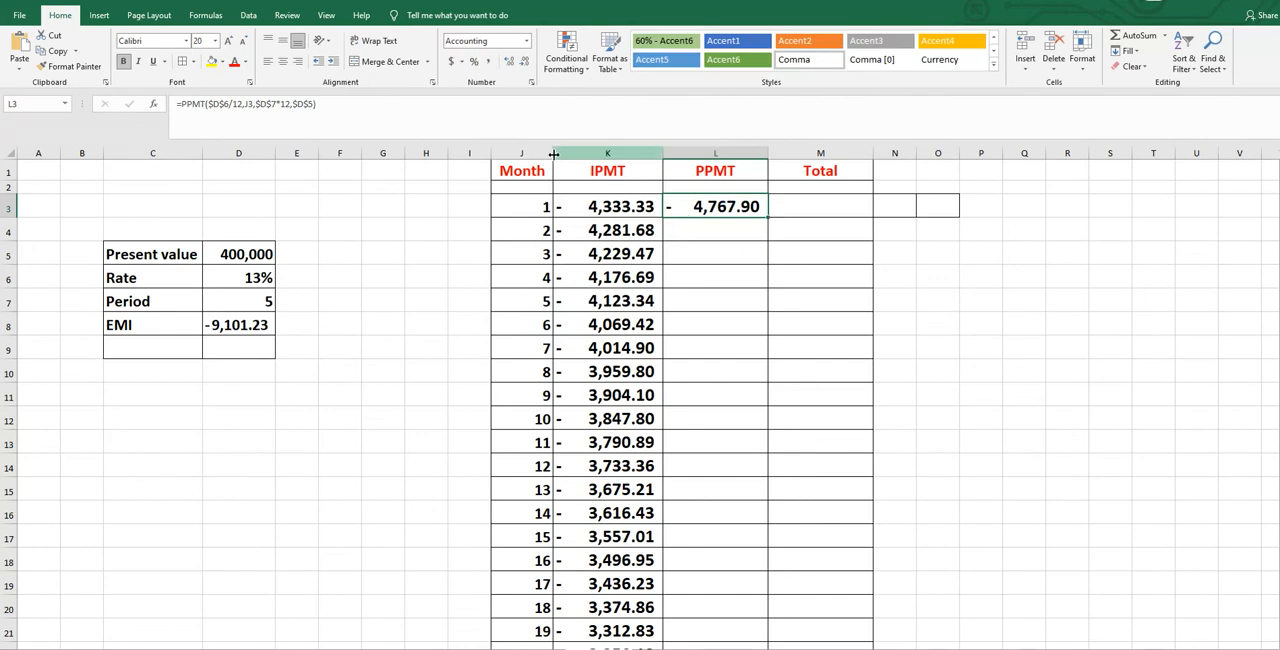
{"action": "double_click", "coordinate": [768, 219]}
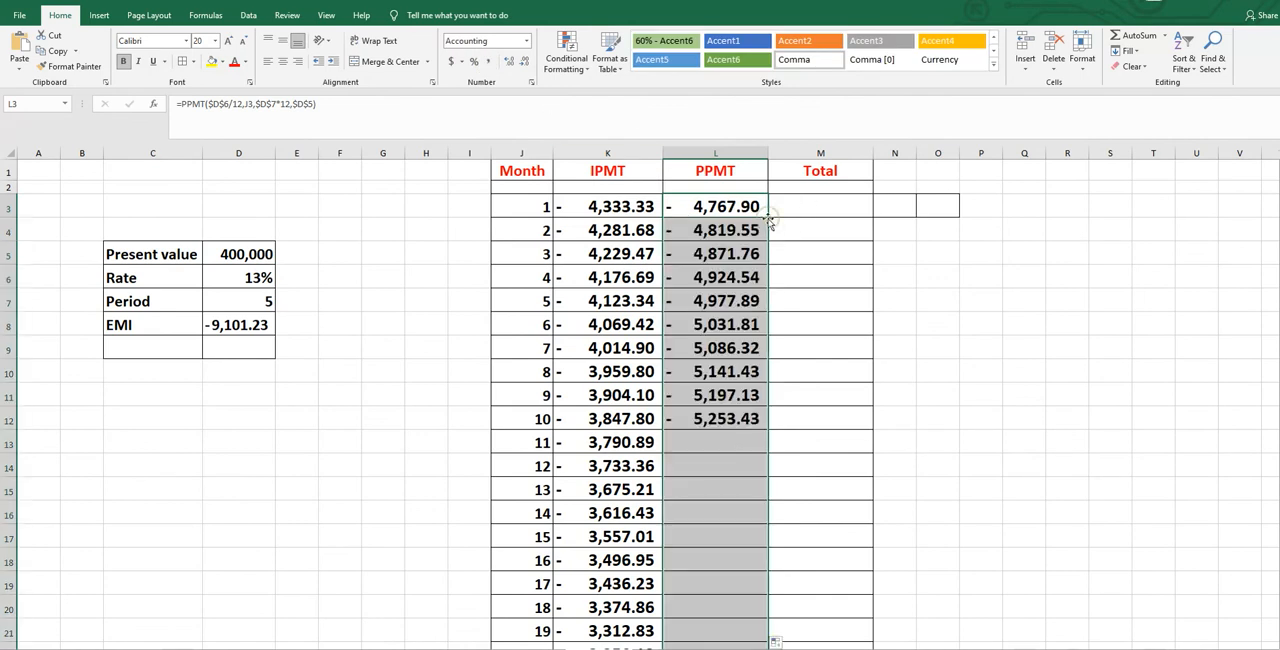
{"action": "left_click", "coordinate": [1010, 258]}
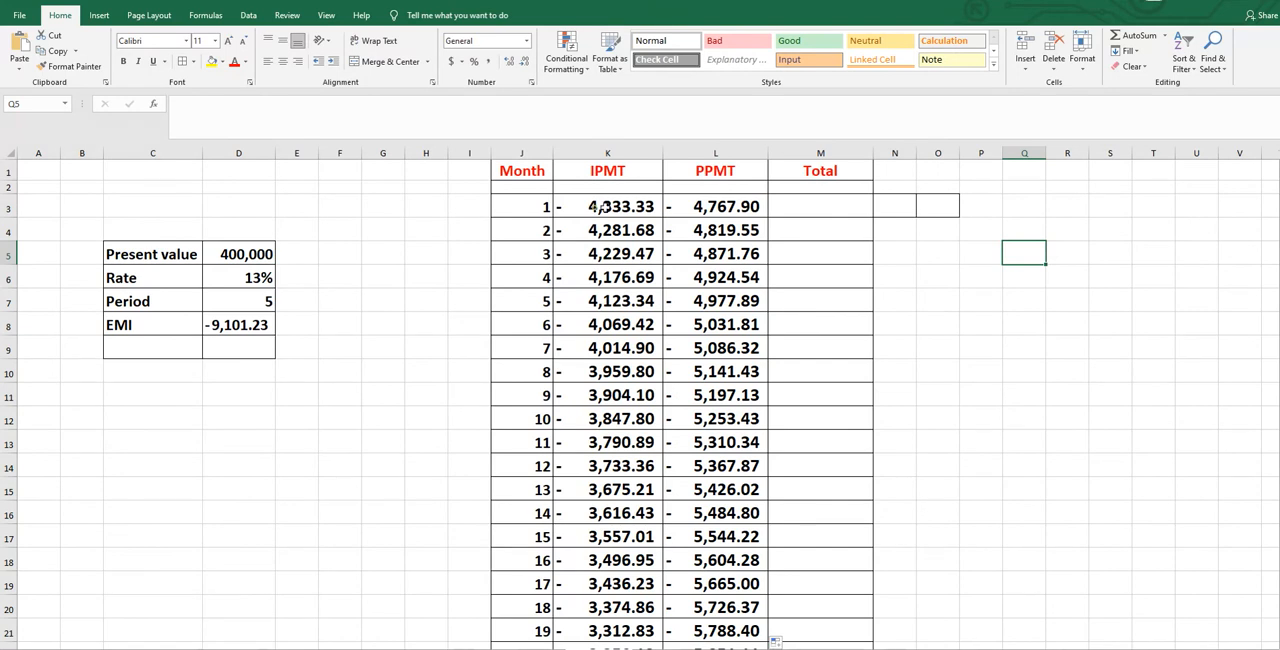
Sum month 1's interest and principal (K3:L3) in Total cell M3 and fill the formula down for all months.
{"action": "left_click_drag", "start_coordinate": [595, 206], "coordinate": [822, 207]}
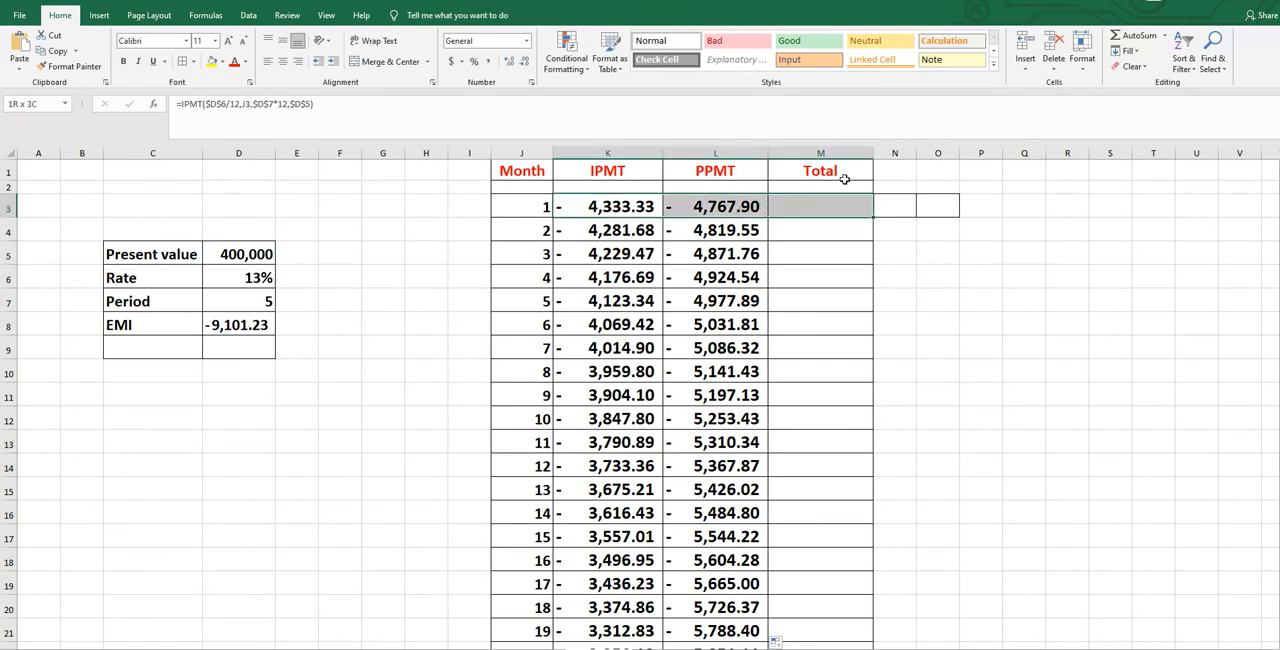
{"action": "left_click", "coordinate": [1138, 37]}
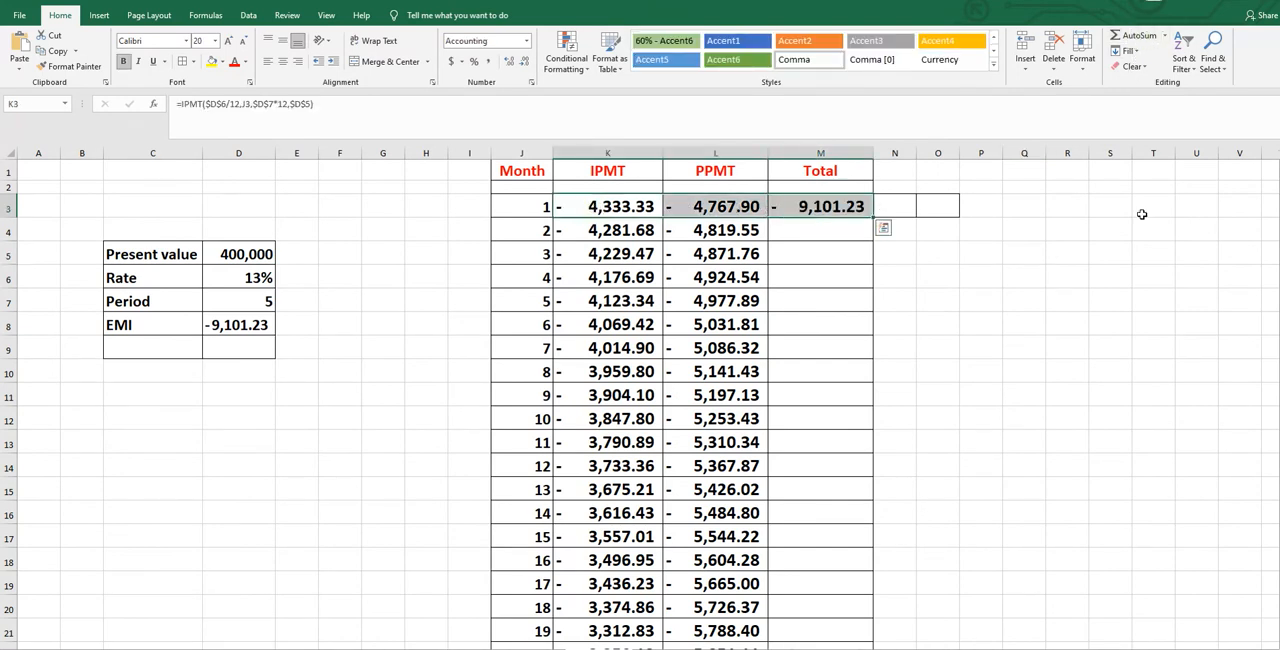
{"action": "left_click", "coordinate": [811, 244]}
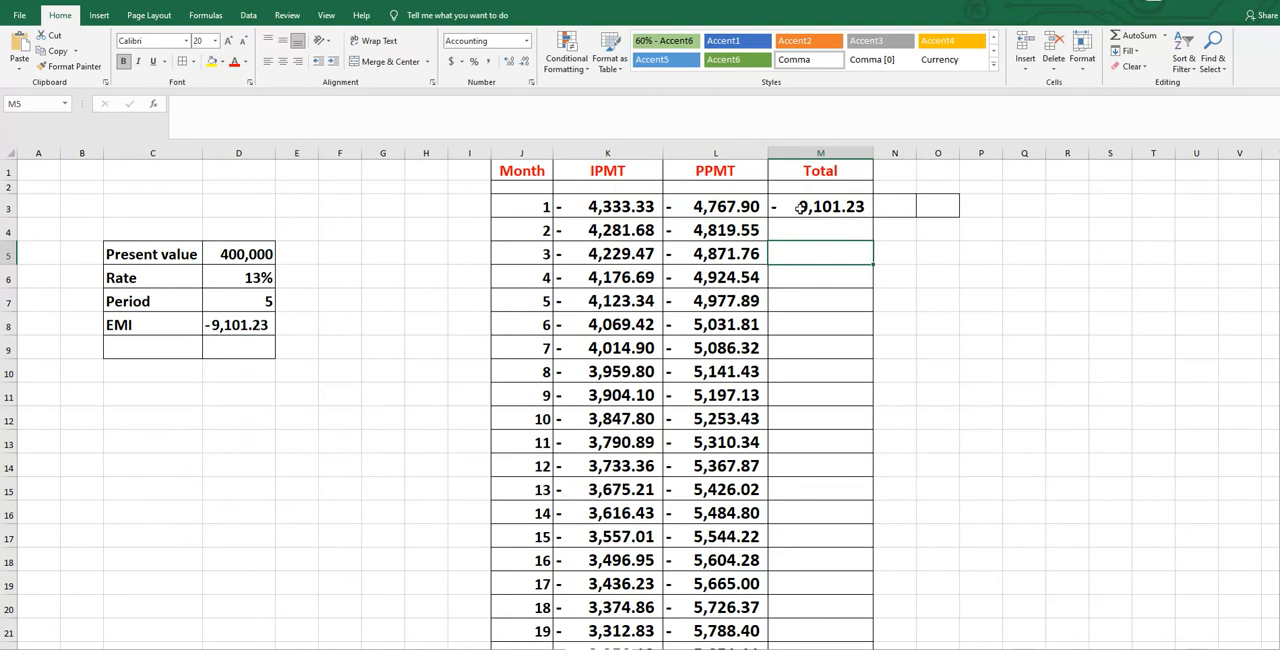
{"action": "left_click", "coordinate": [800, 208]}
{"action": "double_click", "coordinate": [873, 217]}
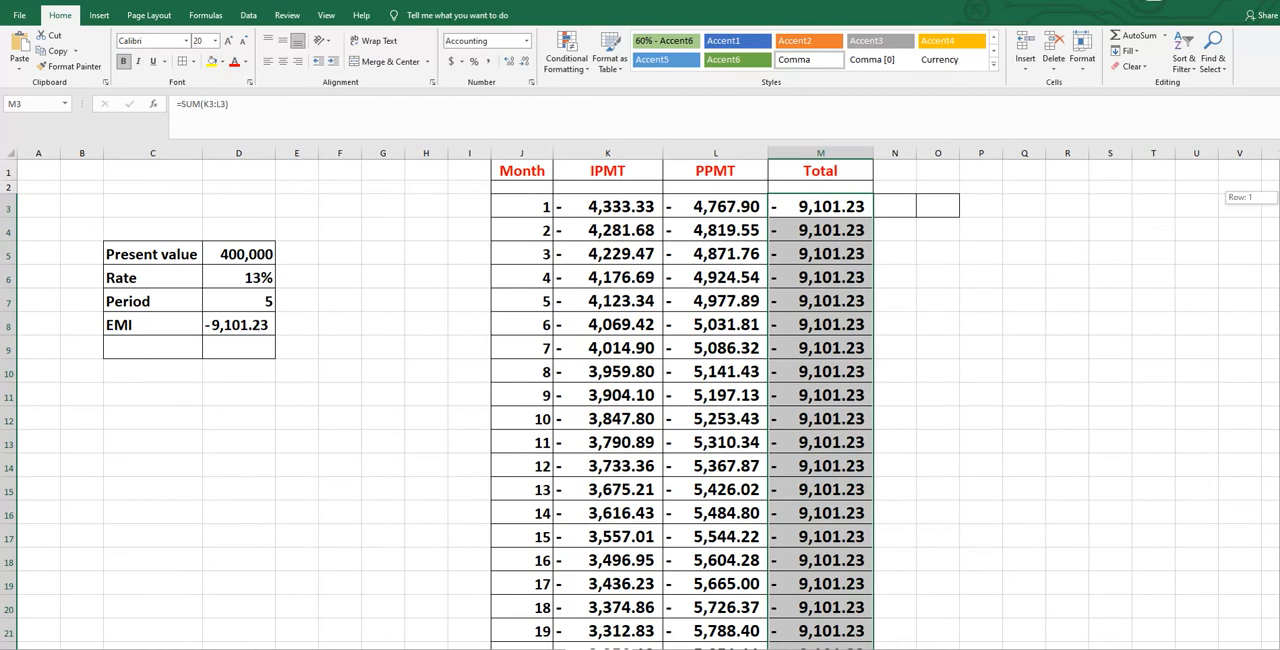
Sum the IPMT column (K3:K62) in cell K63 and copy the formula across to L63 and M63.
{"action": "left_click_drag", "start_coordinate": [598, 206], "coordinate": [623, 618]}
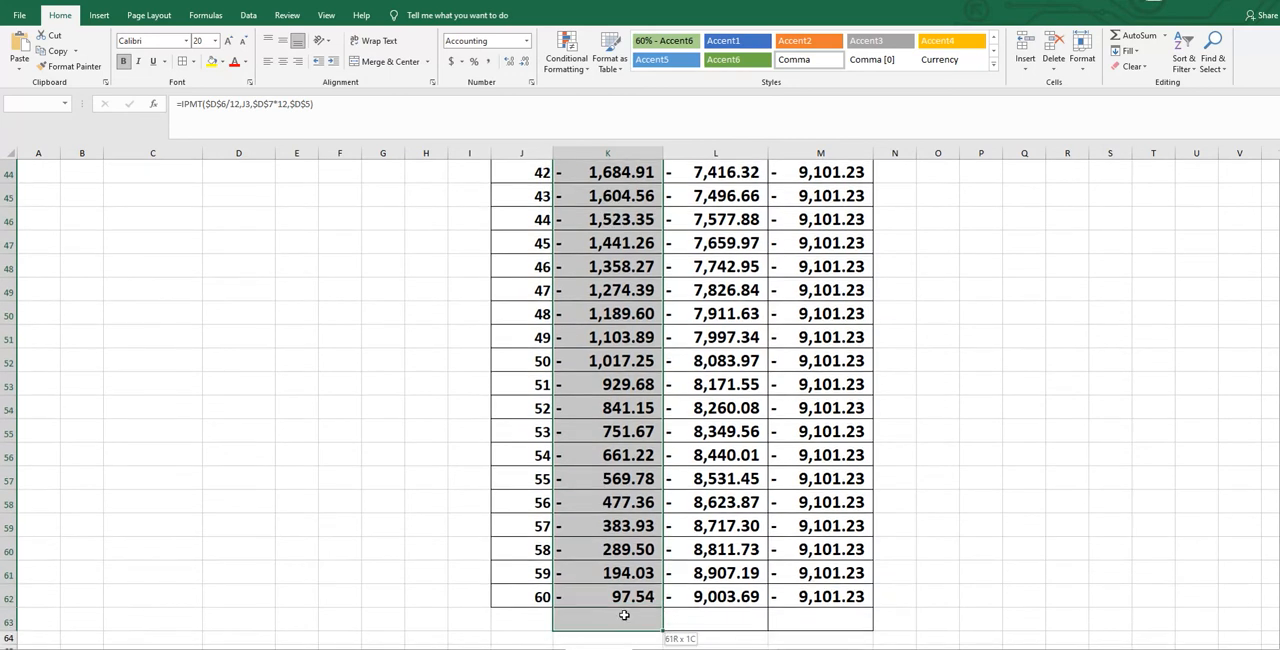
{"action": "left_click", "coordinate": [1135, 38]}
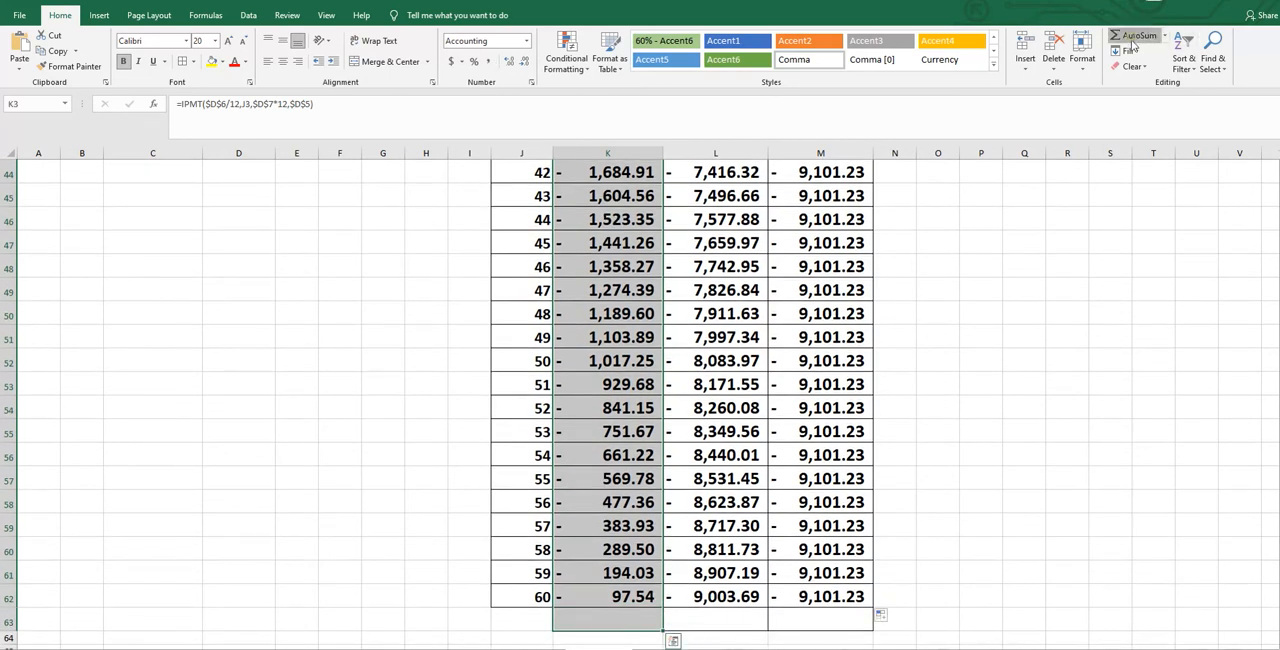
{"action": "scroll", "coordinate": [640, 404], "scroll_direction": "down", "scroll_amount": 14}
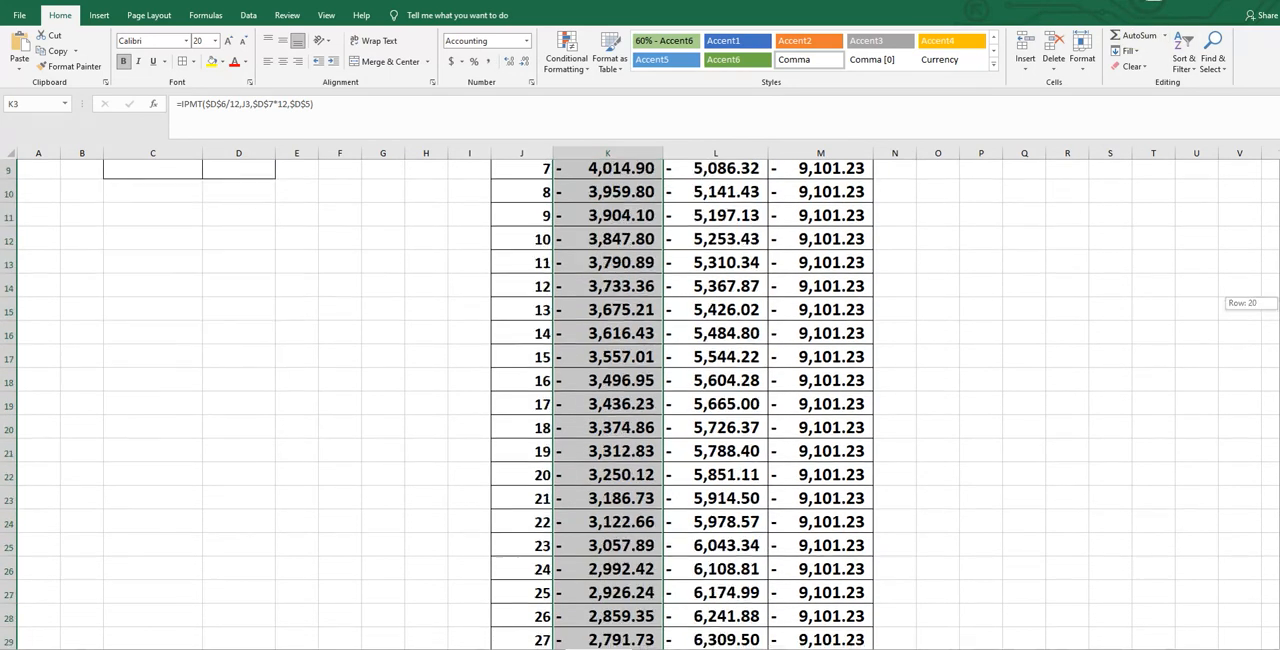
{"action": "left_click", "coordinate": [641, 624]}
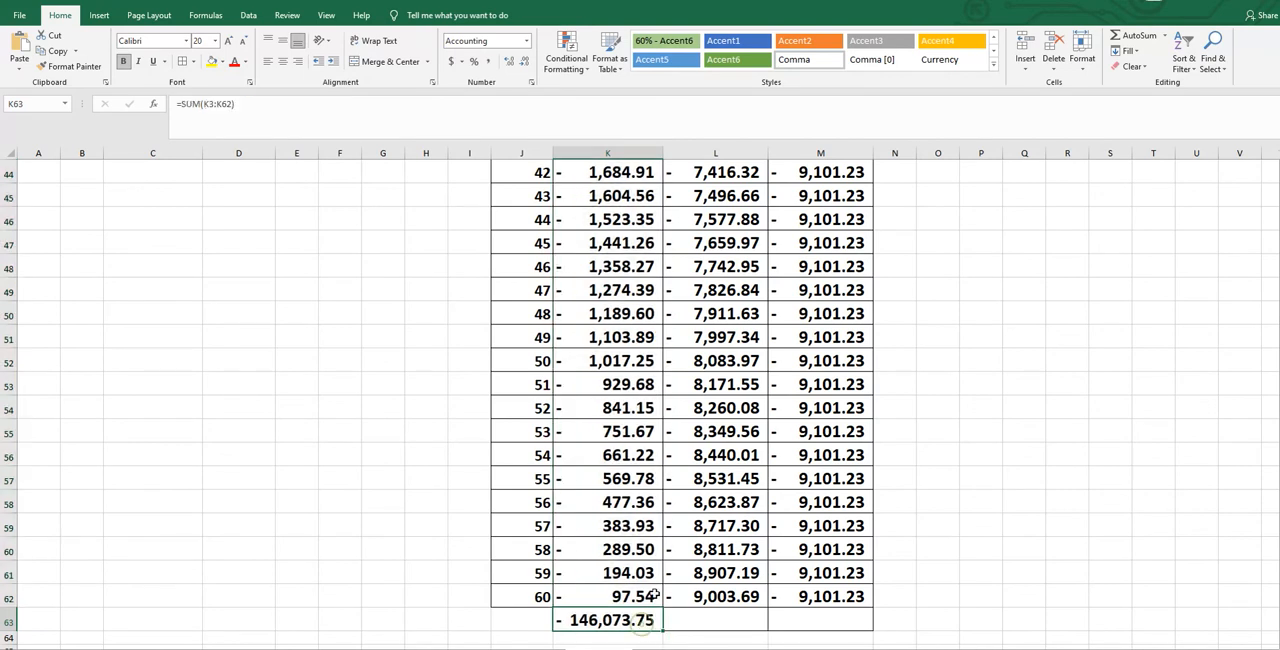
{"action": "left_click_drag", "start_coordinate": [662, 630], "coordinate": [876, 632]}
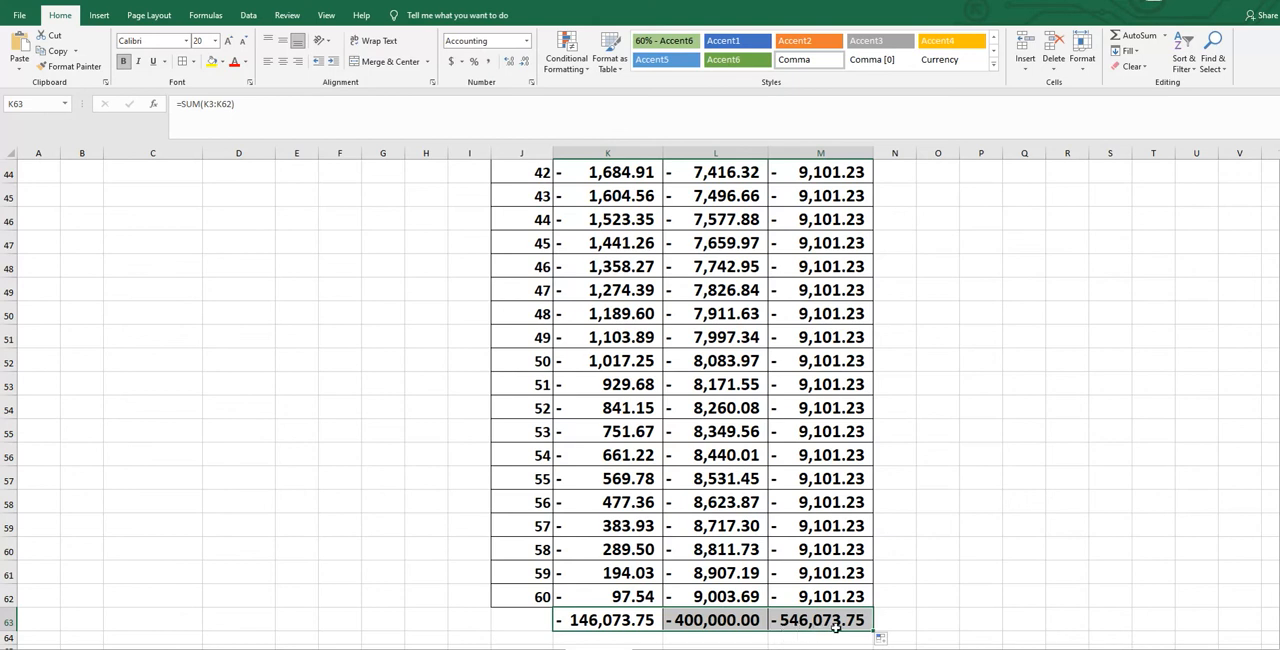
{"action": "left_click_drag", "start_coordinate": [1268, 498], "coordinate": [1268, 488]}
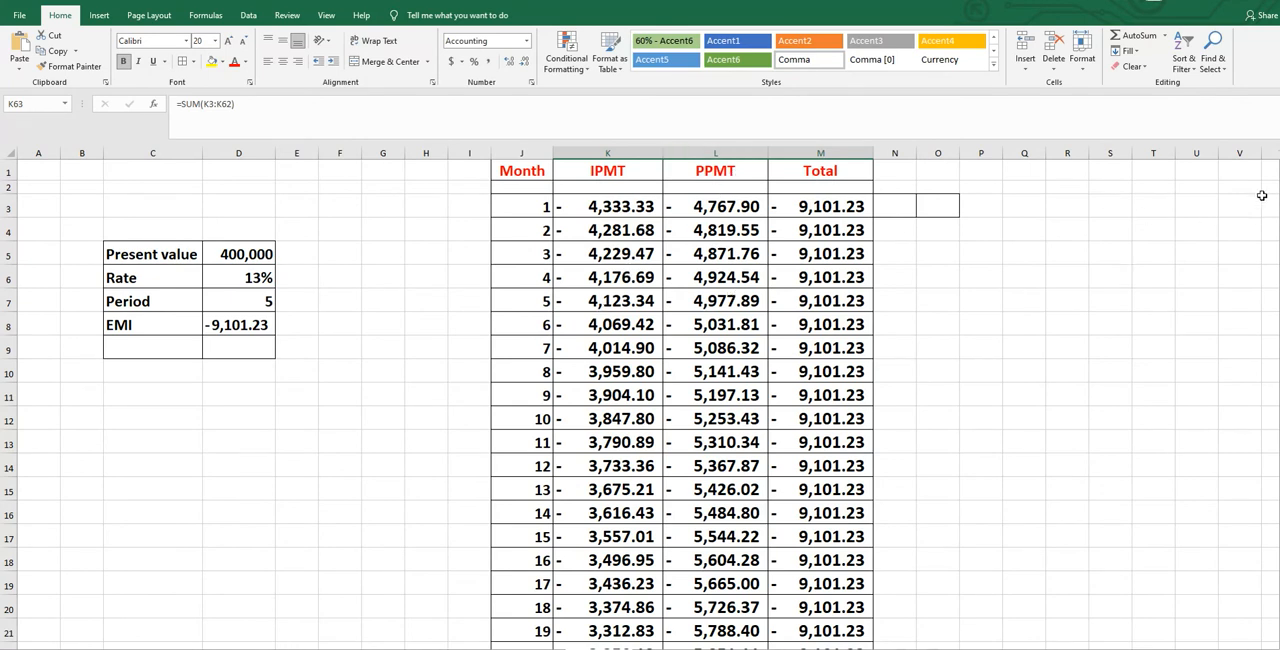
{"action": "scroll", "coordinate": [640, 400], "scroll_direction": "down", "scroll_amount": 9}
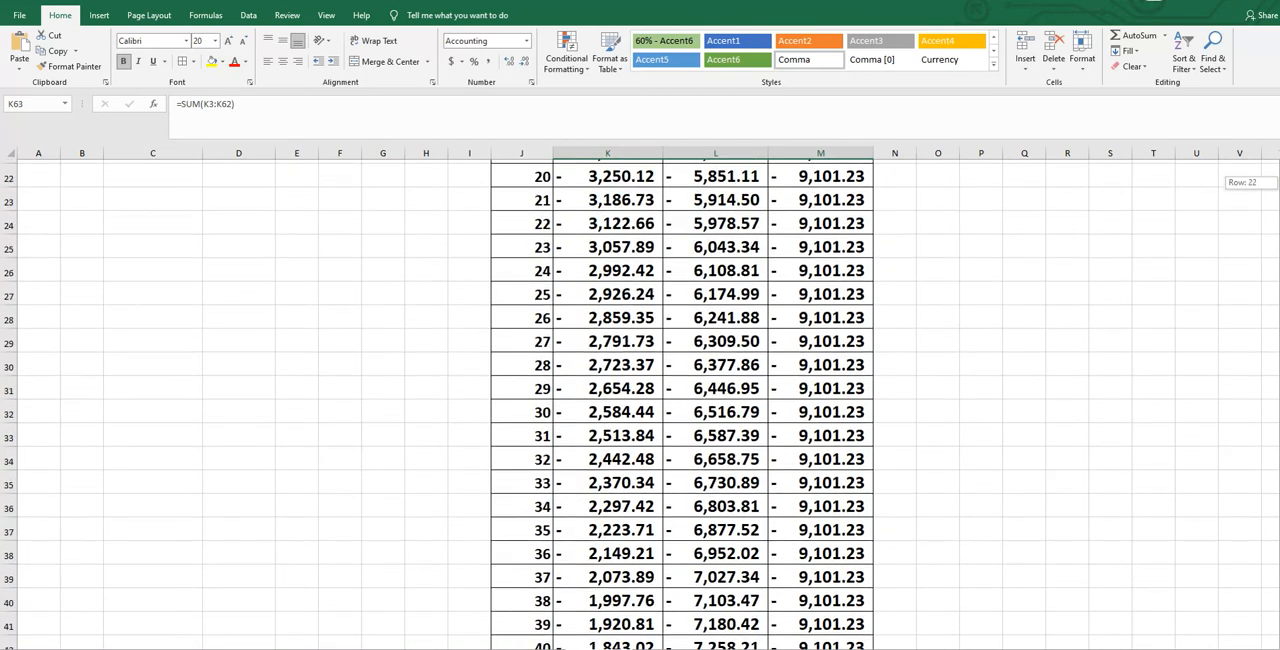
{"action": "scroll", "coordinate": [598, 562], "scroll_direction": "down", "scroll_amount": 3}
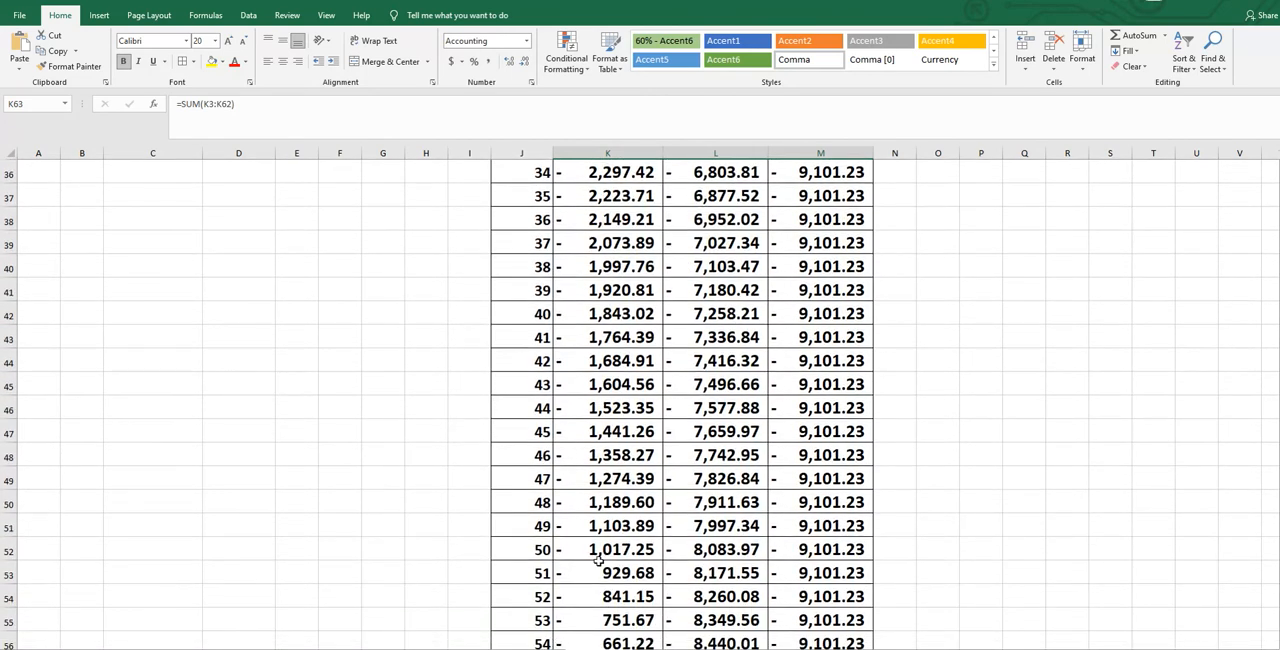
{"action": "scroll", "coordinate": [546, 522], "scroll_direction": "down", "scroll_amount": 3}
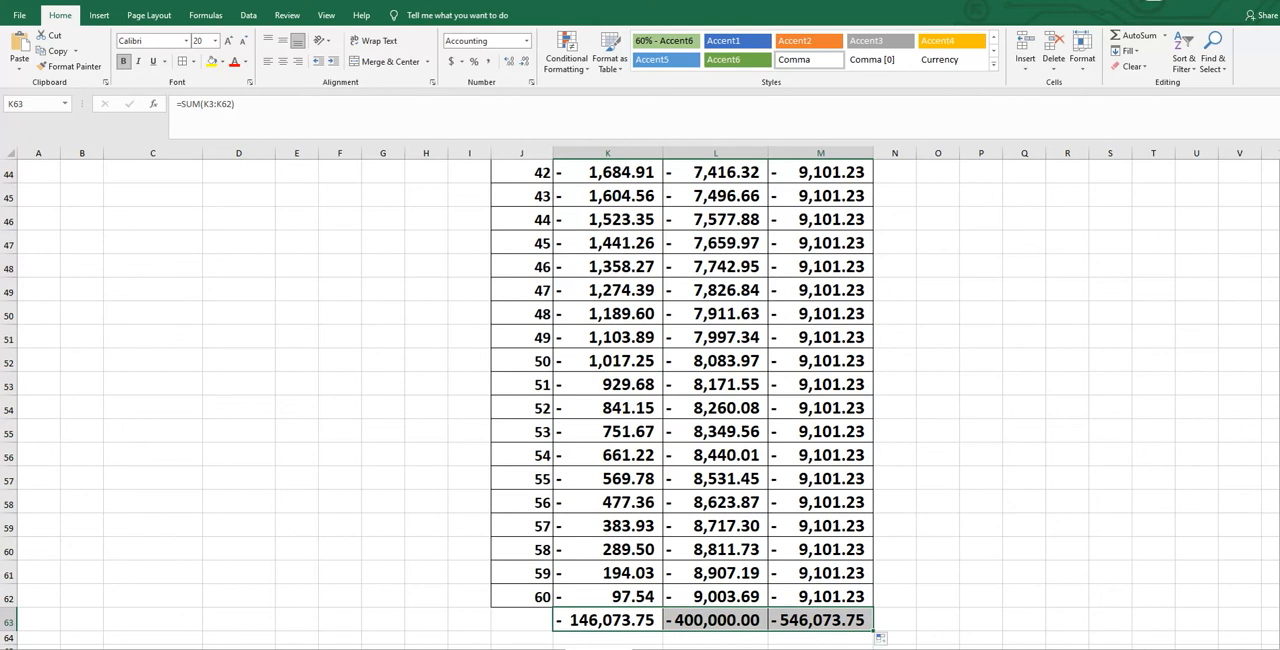
{"action": "left_click_drag", "start_coordinate": [1278, 504], "coordinate": [1278, 200]}
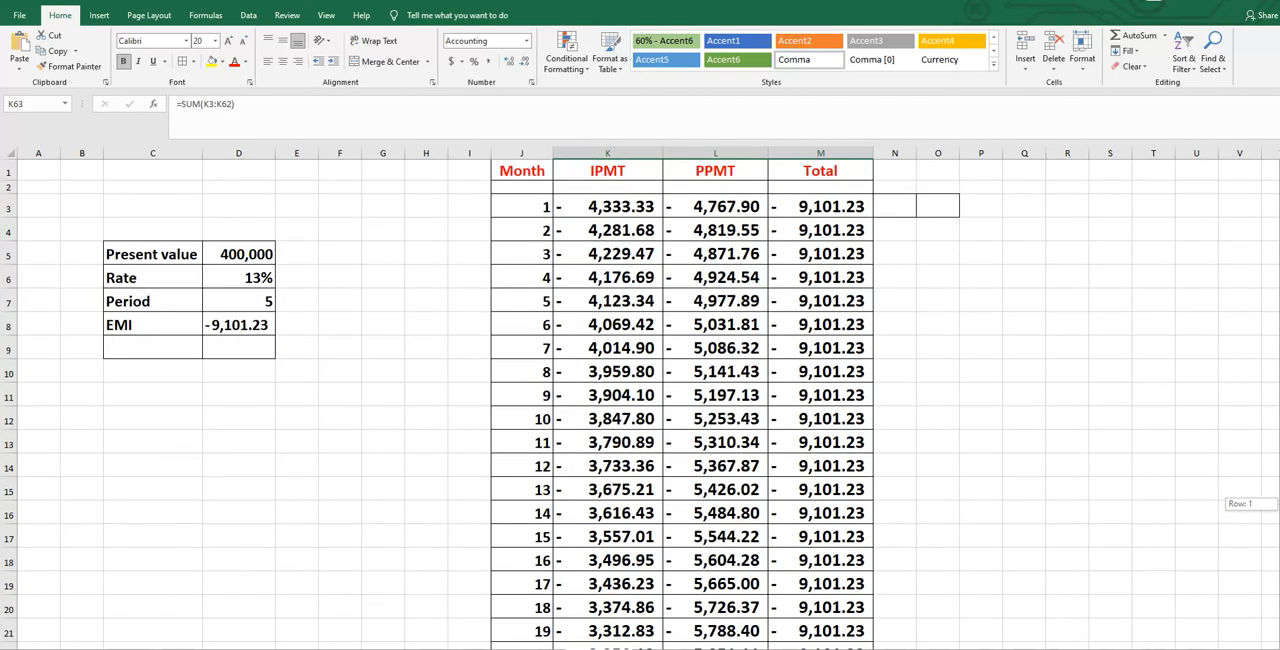